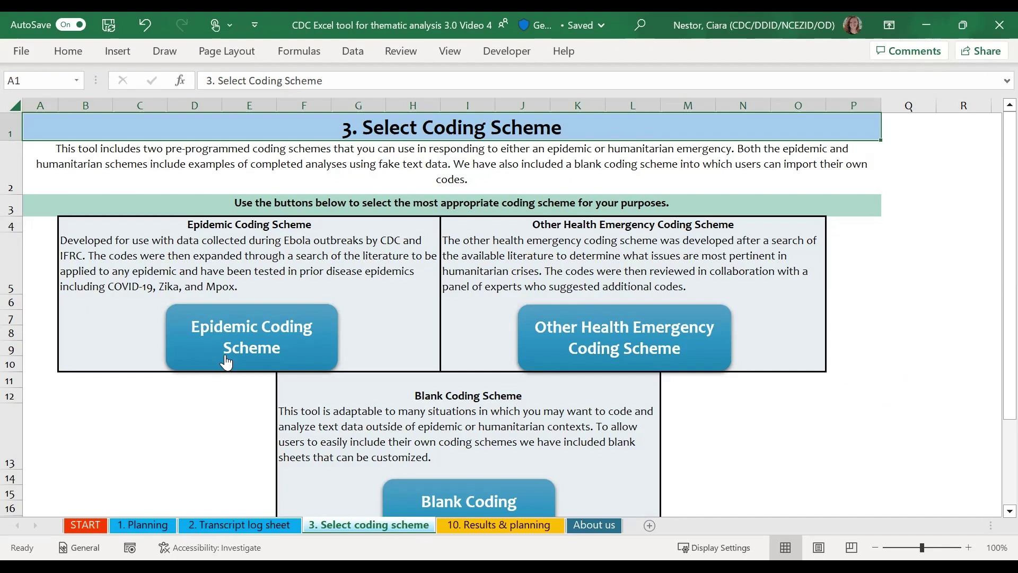
Choose the Epidemic coding scheme and show the '5(a) Coding workspace' sheet at the FB_Post1 rows
click(227, 362)
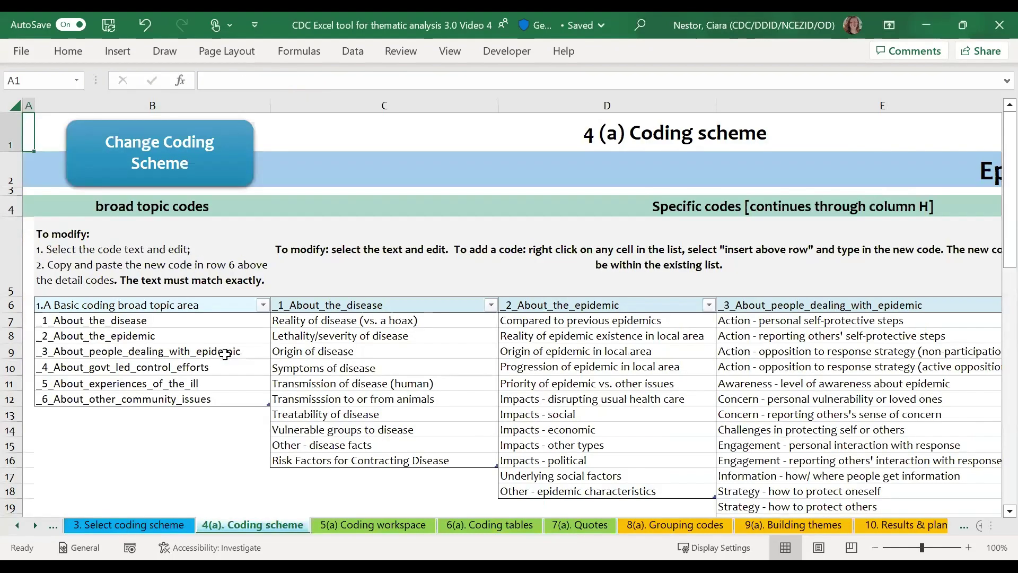
click(359, 525)
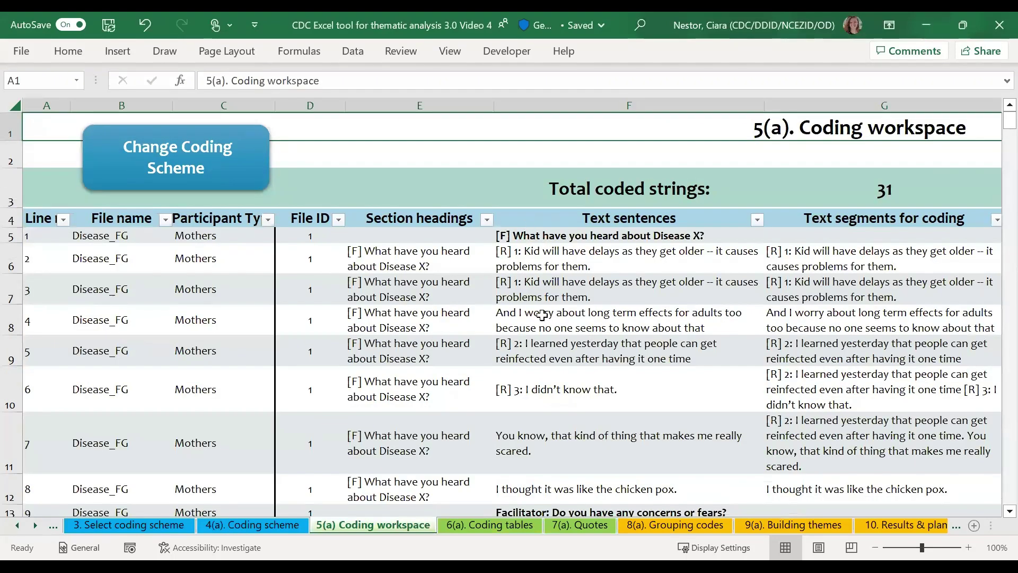
scroll(542, 315, down, 5)
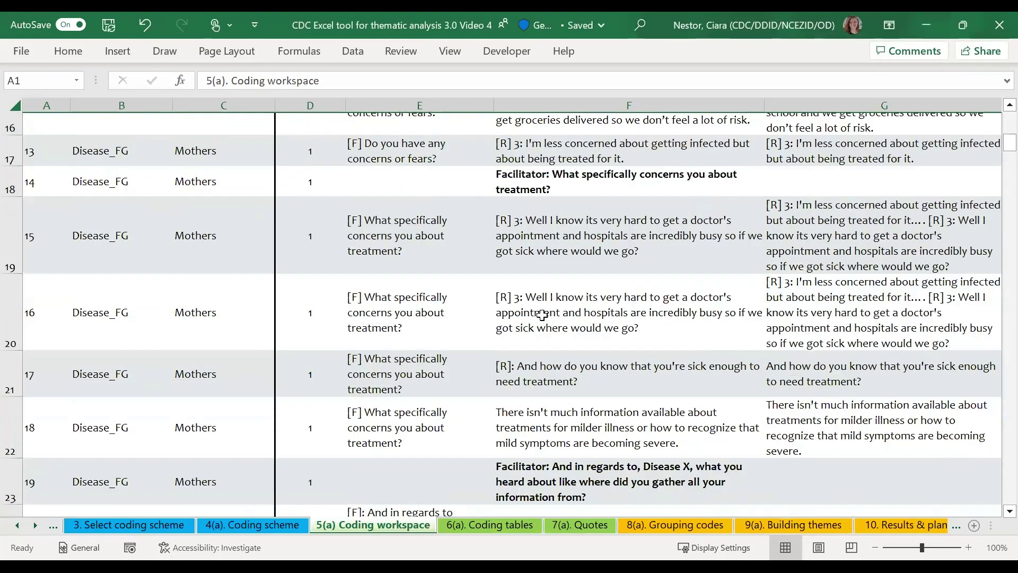
scroll(542, 315, down, 4)
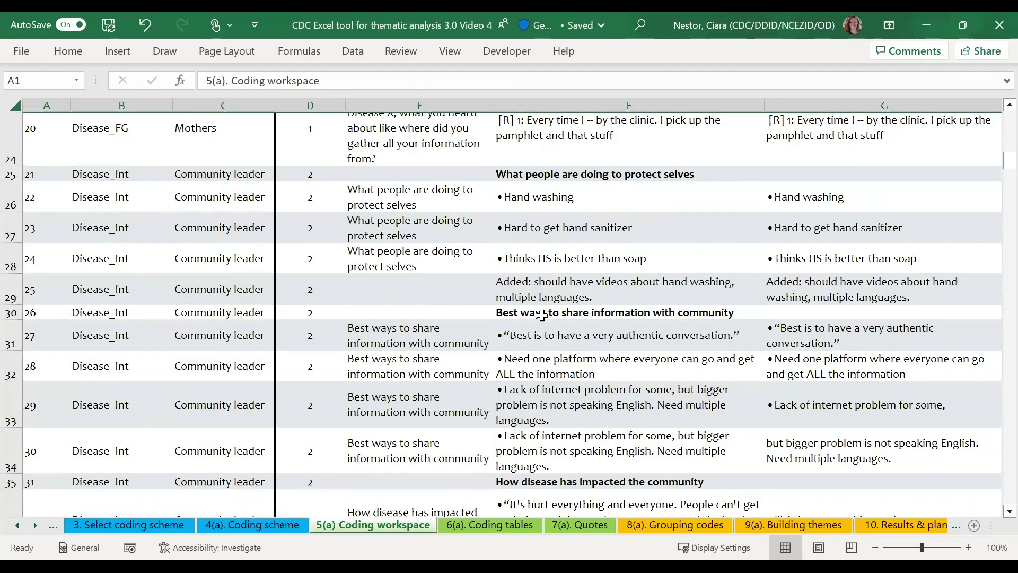
scroll(542, 315, down, 4)
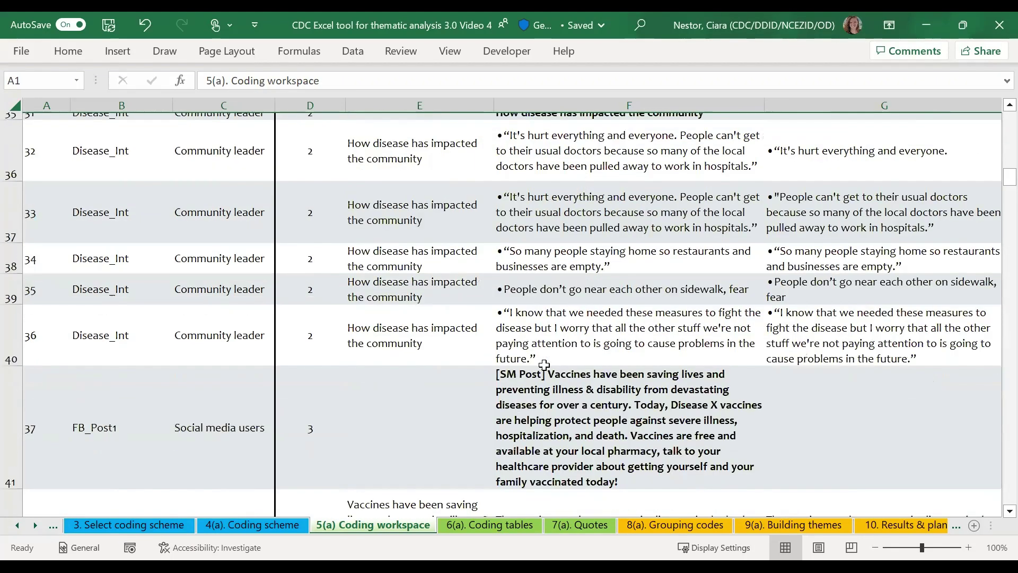
scroll(543, 365, down, 3)
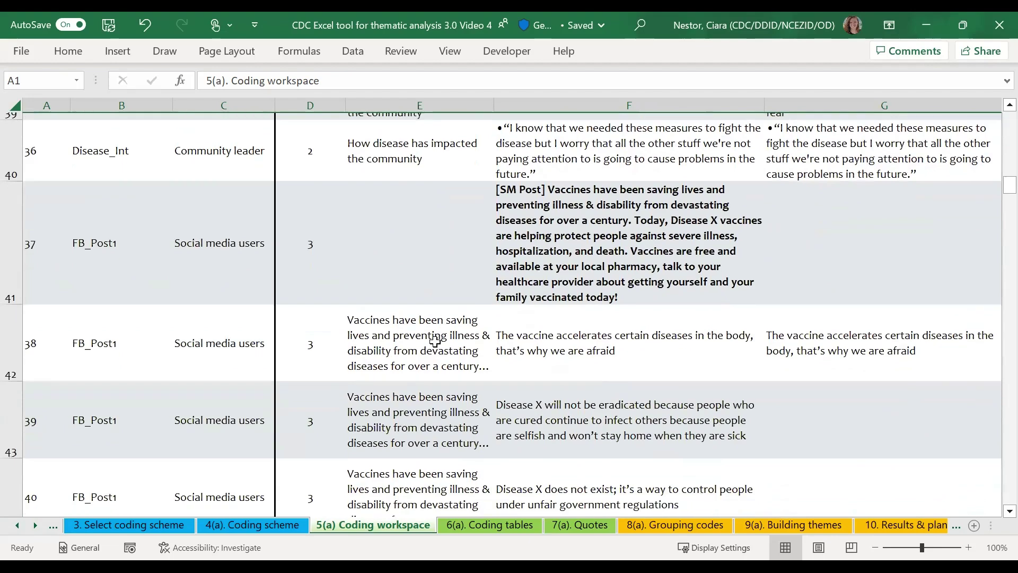
Select the post's section heading and move to row 42's broad code cell
click(468, 251)
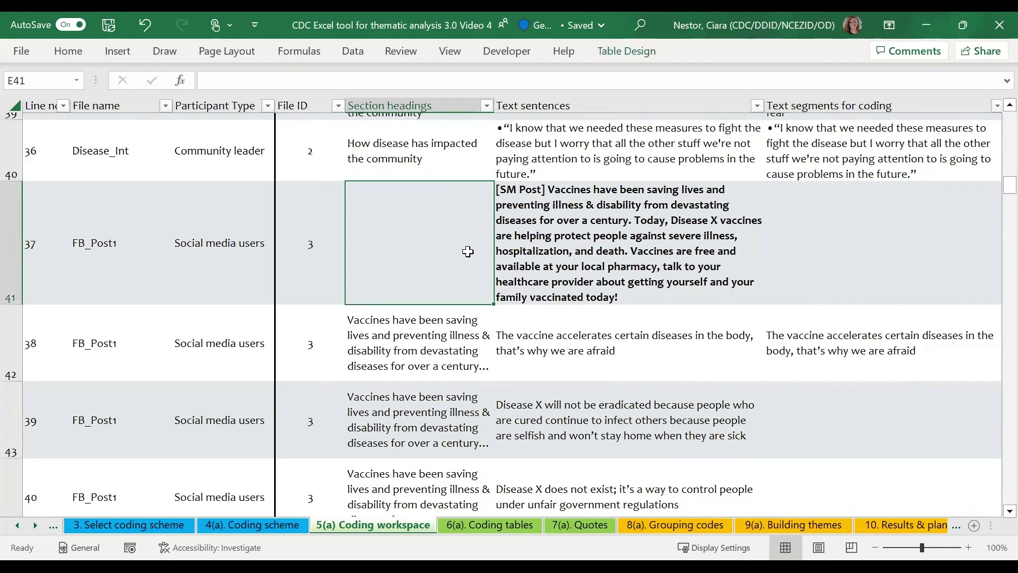
key(Down)
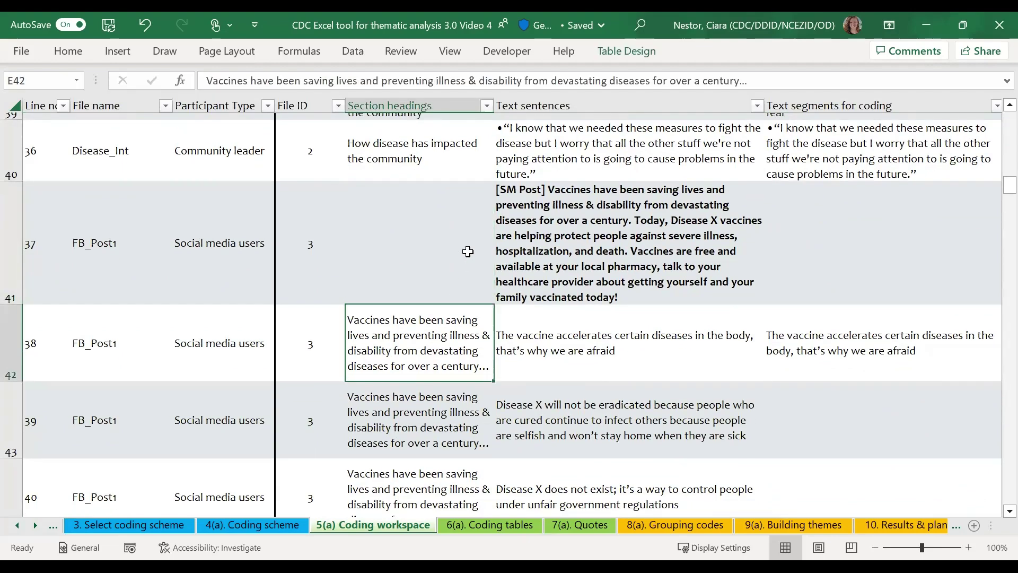
key(Right)
key(Right)
key(Right)
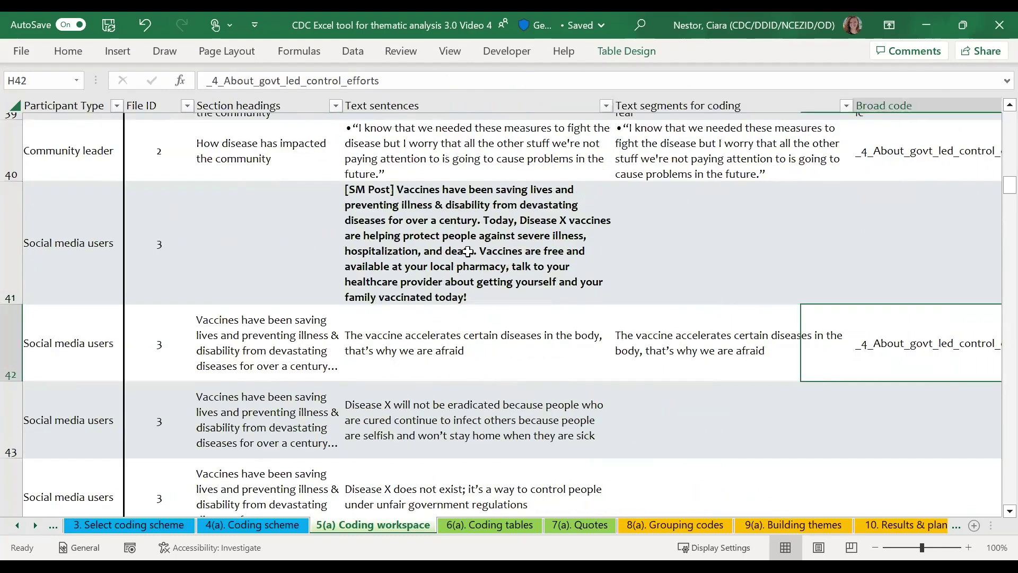
Copy row 43's Disease X sentence from F43 into its text segment cell G43
key(Down)
key(Down)
scroll(467, 251, down, 1)
key(Up)
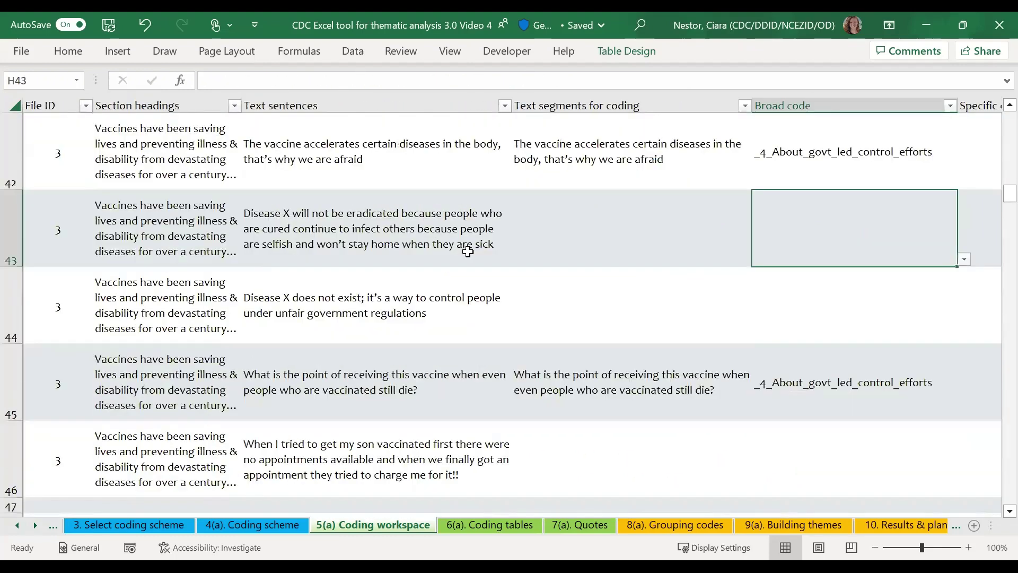
key(Left)
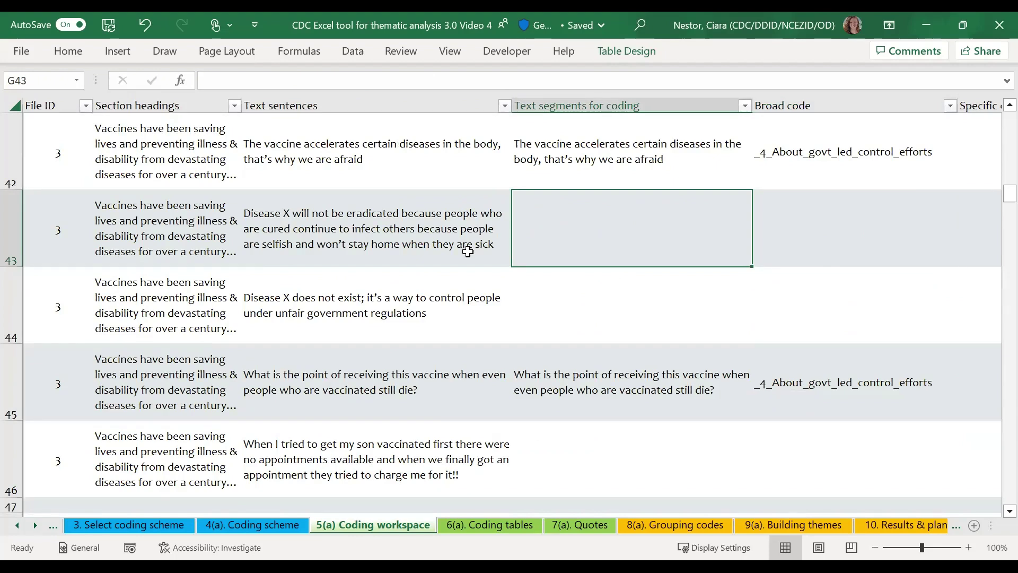
click(338, 242)
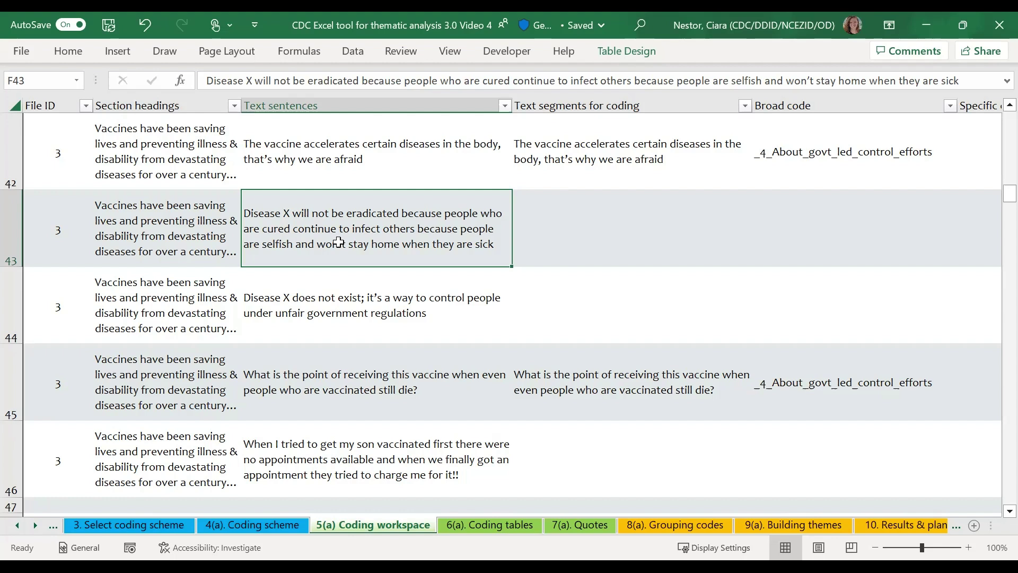
key(ctrl+c)
key(Right)
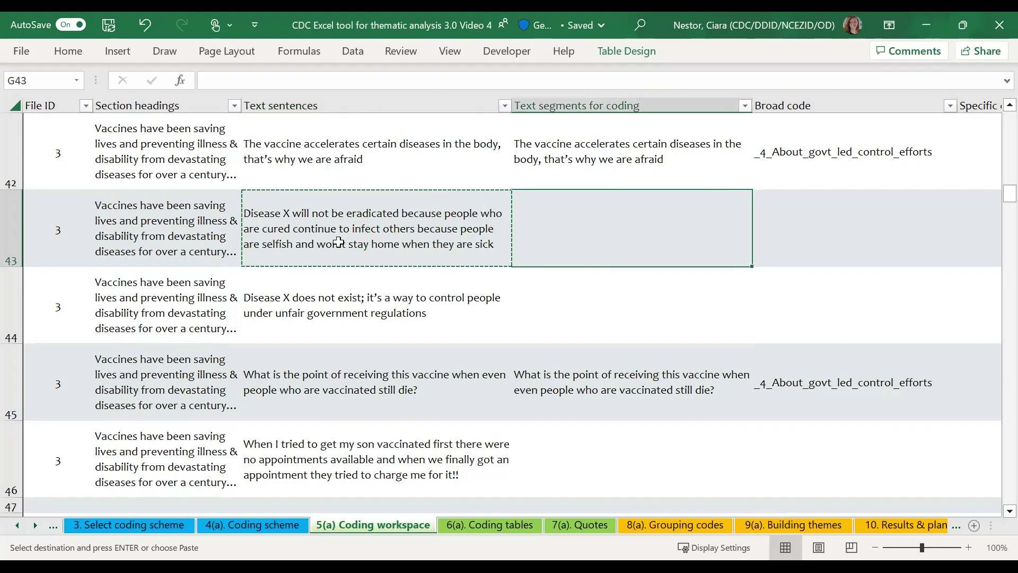
key(ctrl+v)
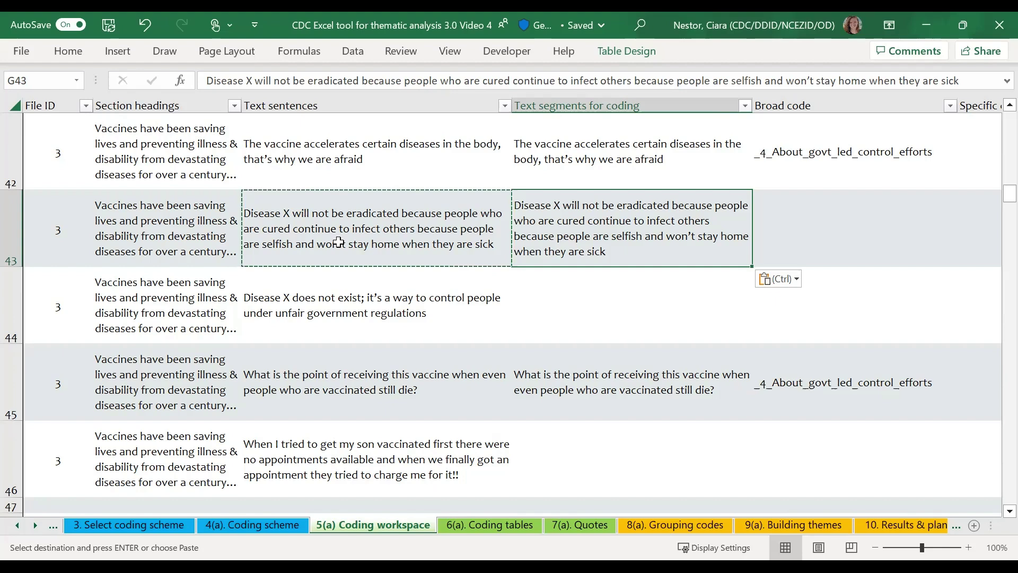
Assign _1_About_the_disease as row 43's broad code and check the specific code list
key(Right)
scroll(339, 242, right, 2)
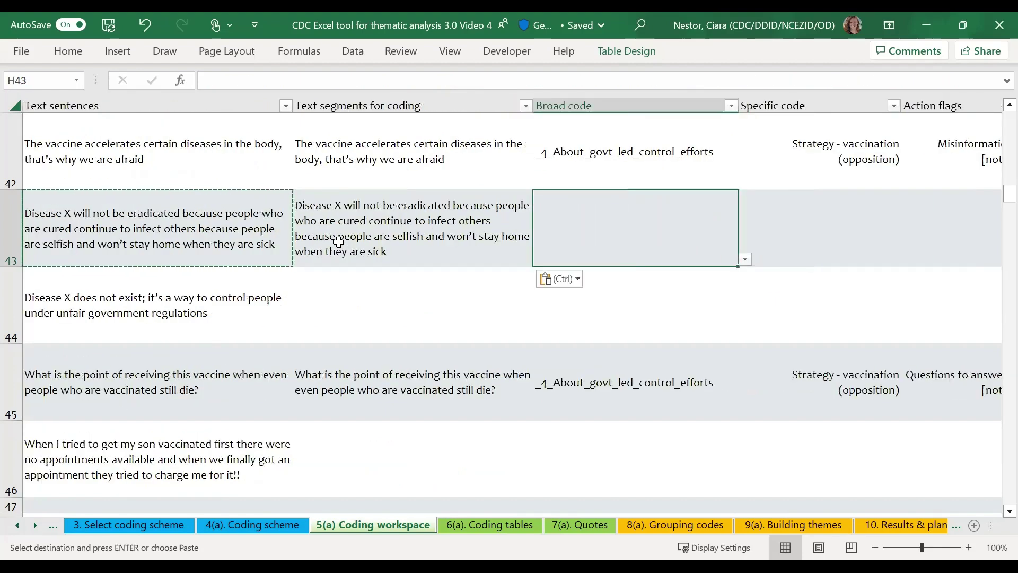
click(746, 260)
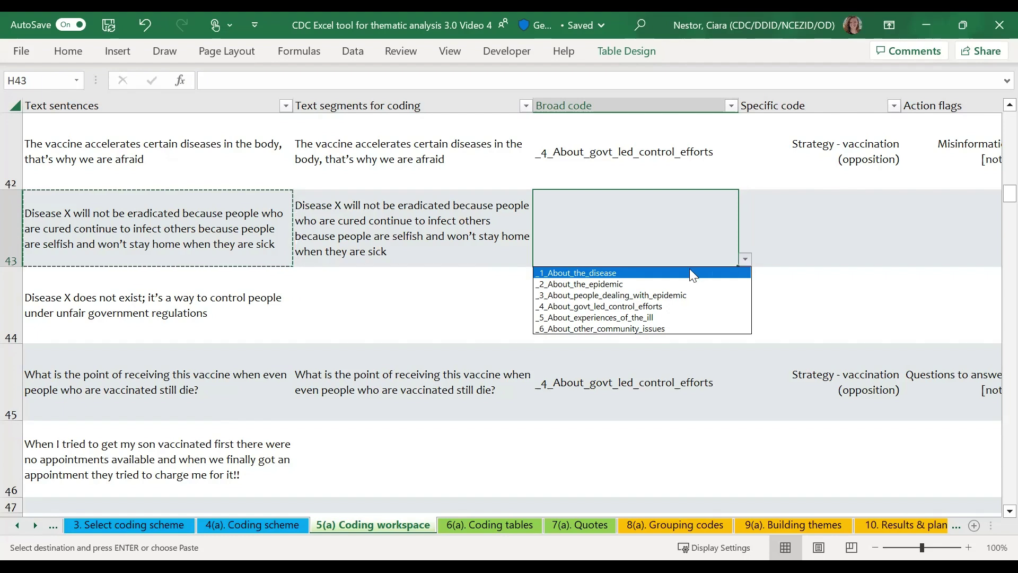
click(642, 273)
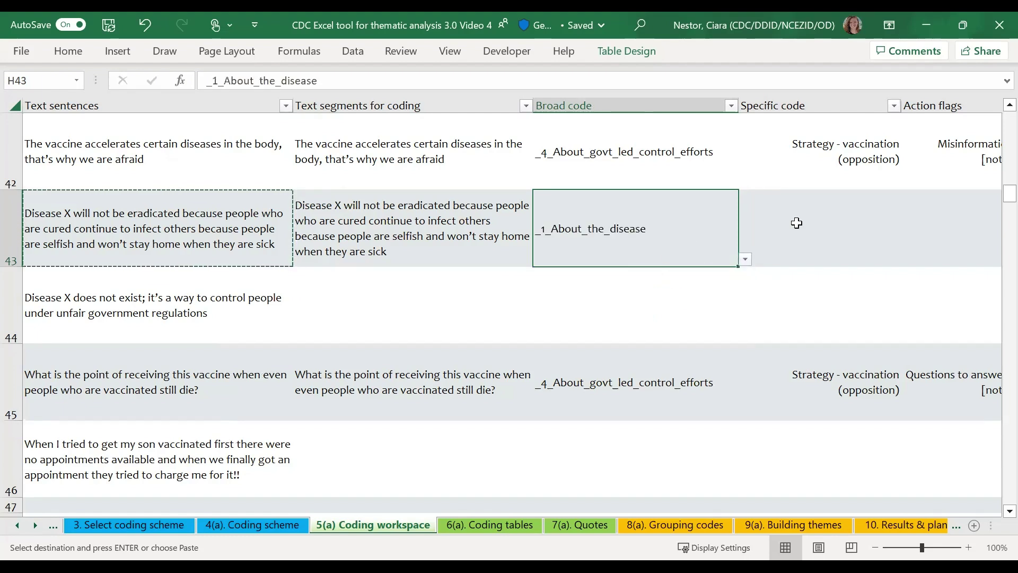
click(823, 228)
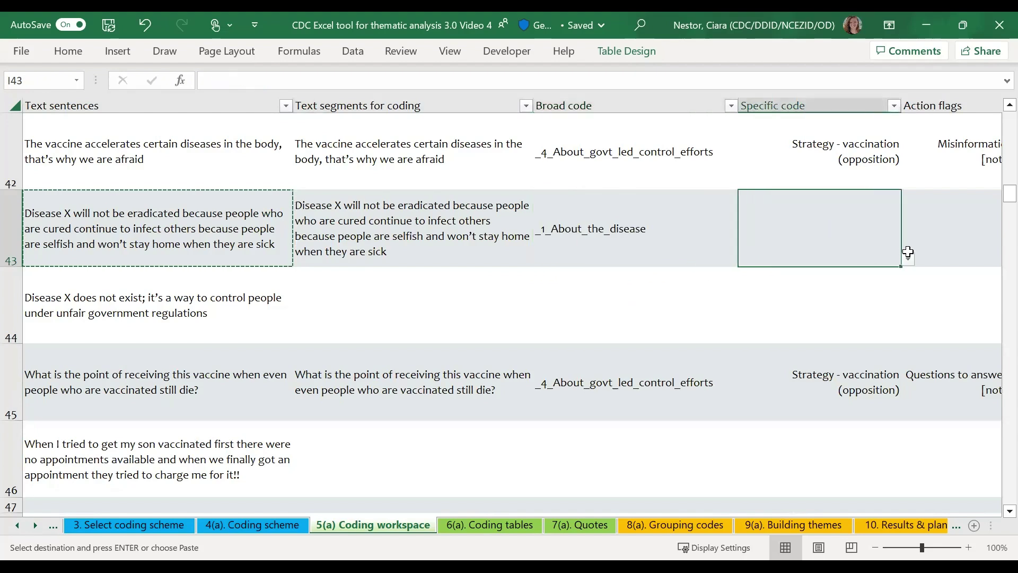
click(907, 252)
click(870, 245)
click(908, 259)
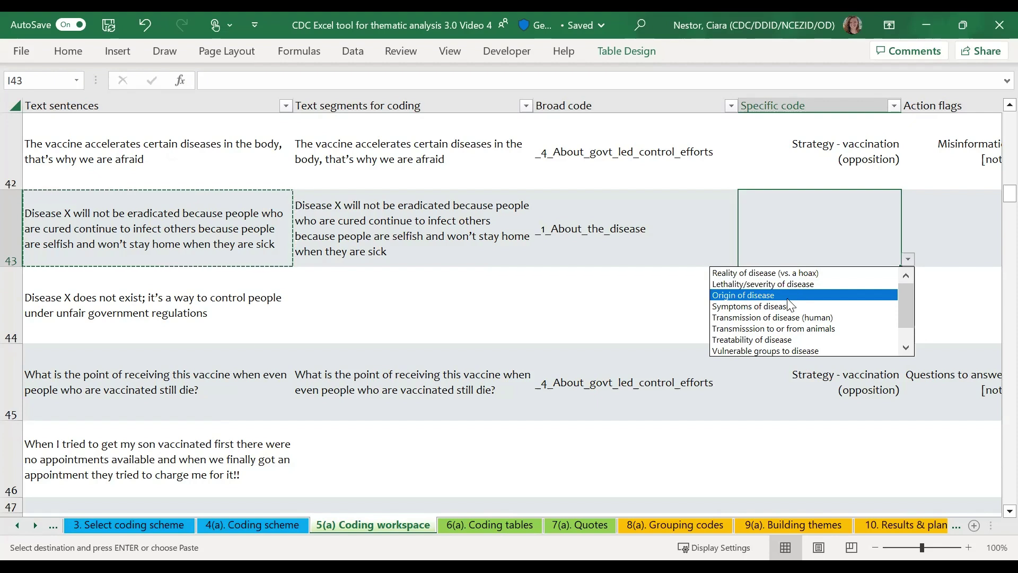
Change row 43's broad code to _4_About_govt_led_control_efforts, leaving the specific code blank
click(651, 224)
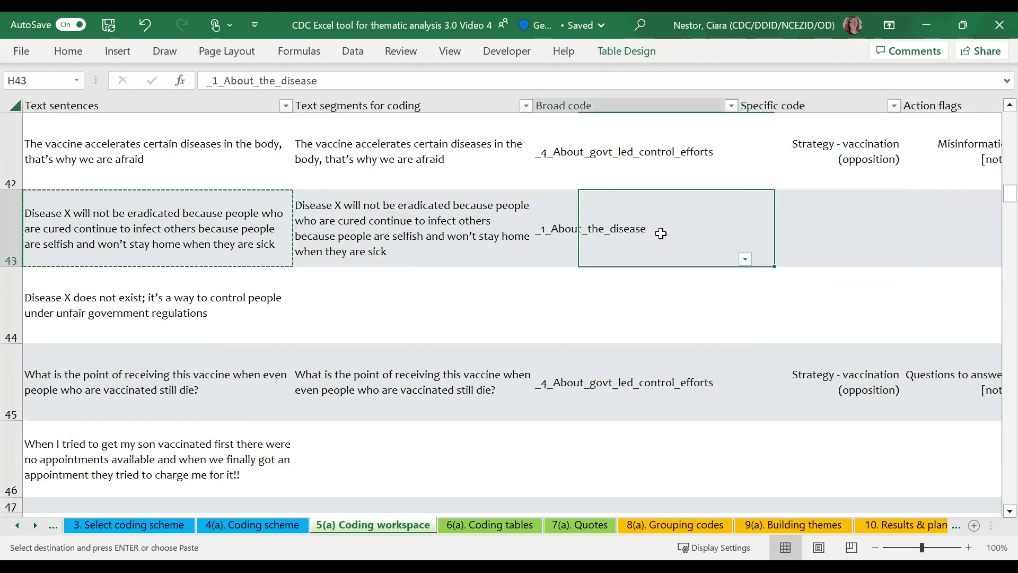
click(745, 260)
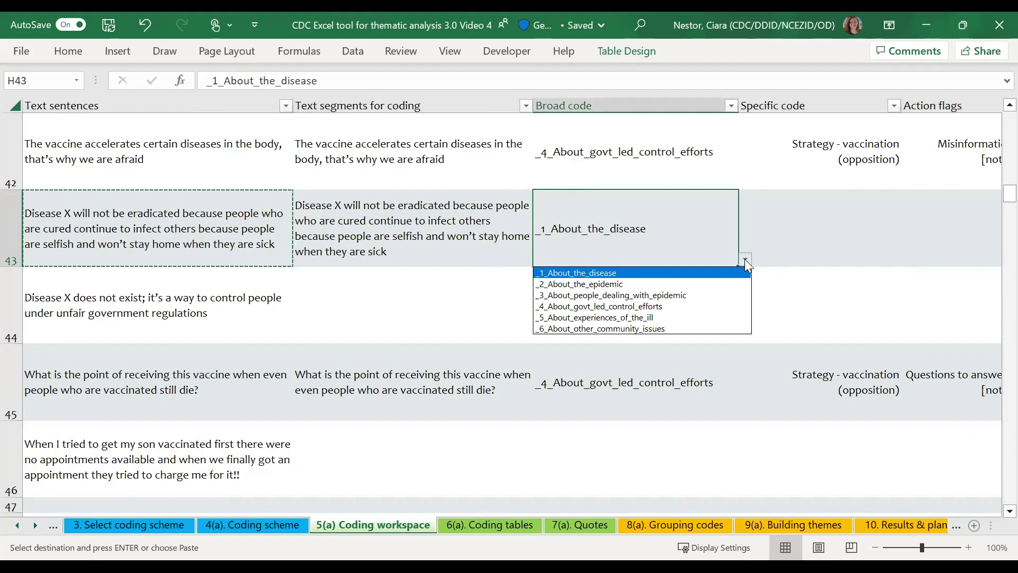
click(675, 308)
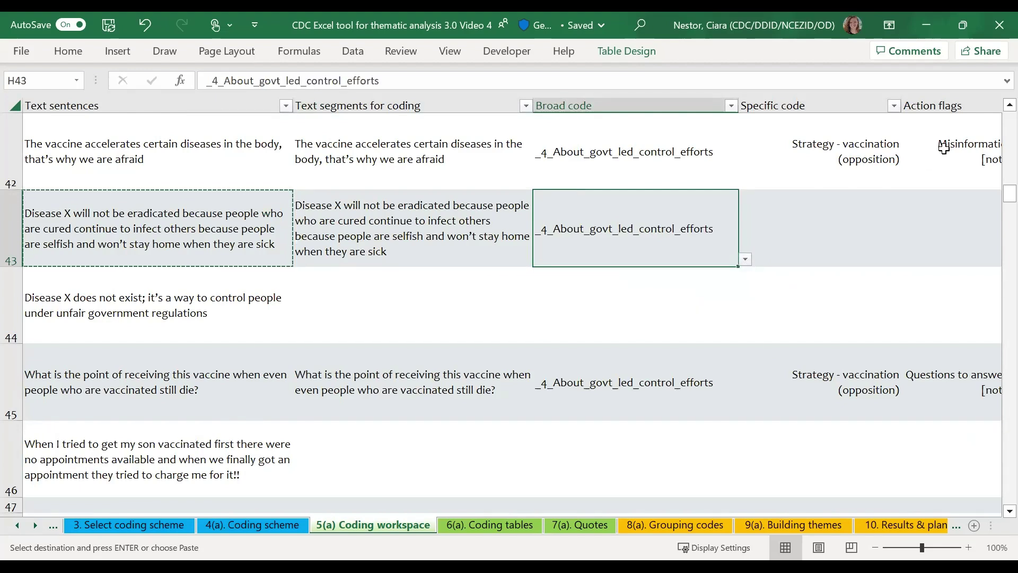
click(852, 208)
click(907, 260)
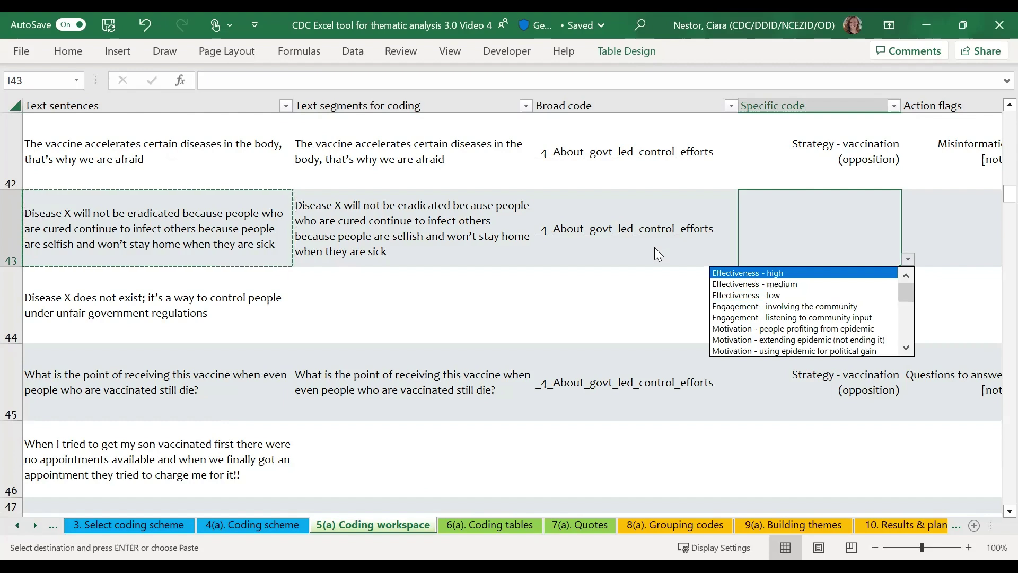
key(Escape)
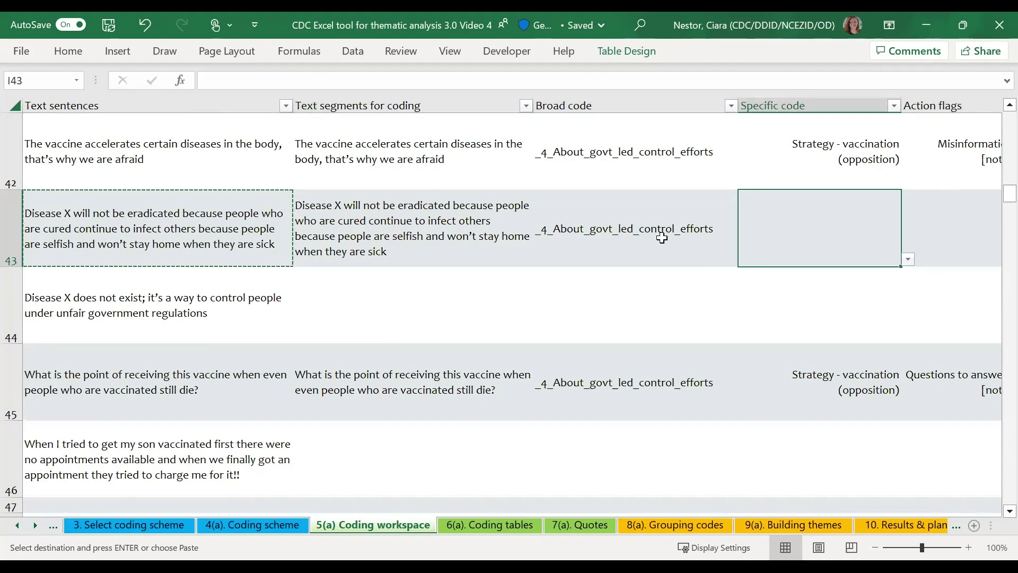
click(661, 238)
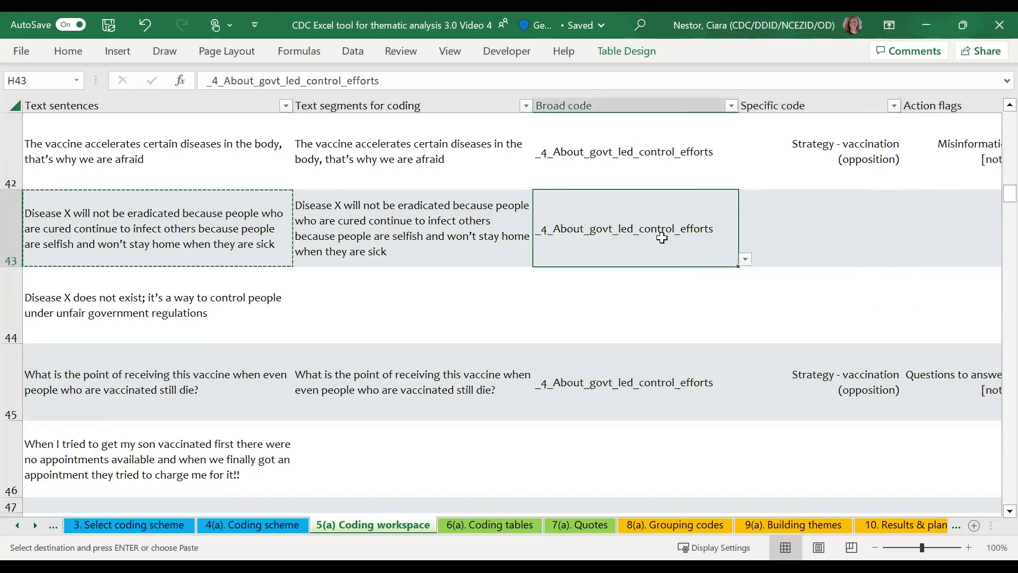
Recode row 43 as _3_About_people_dealing_with_epidemic with specific code Challenges in protecting self or others
click(745, 260)
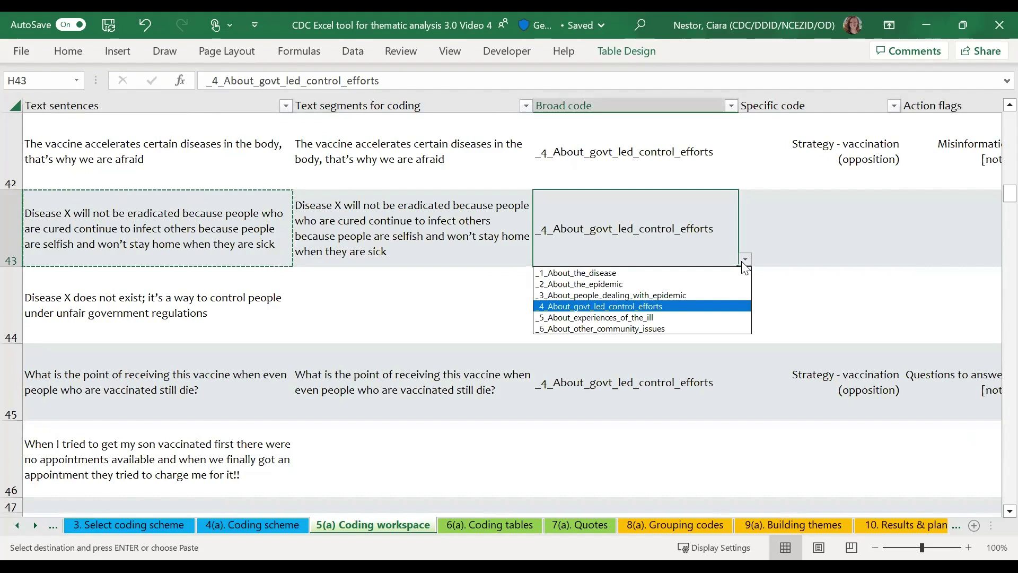
click(650, 293)
click(835, 224)
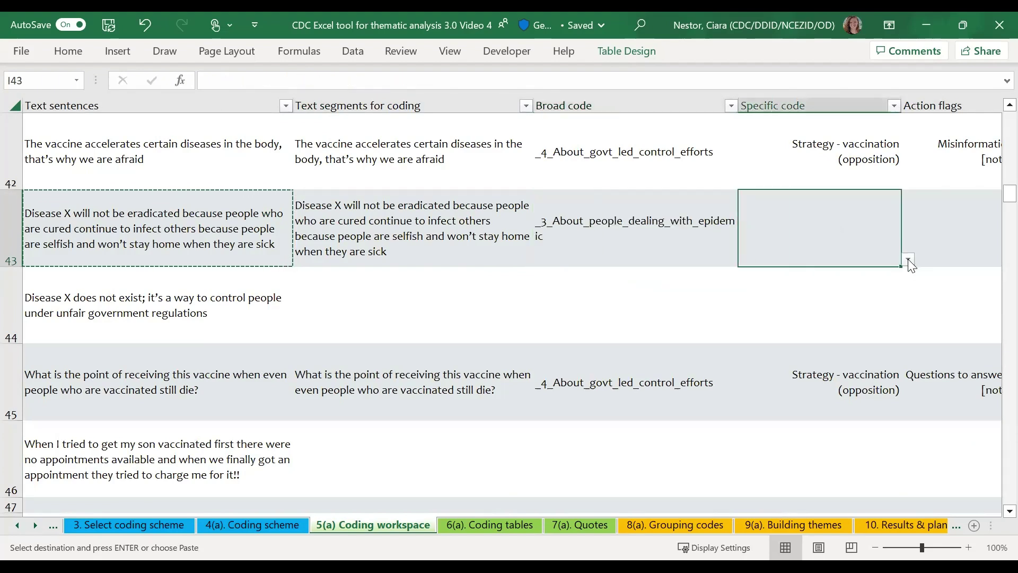
click(908, 259)
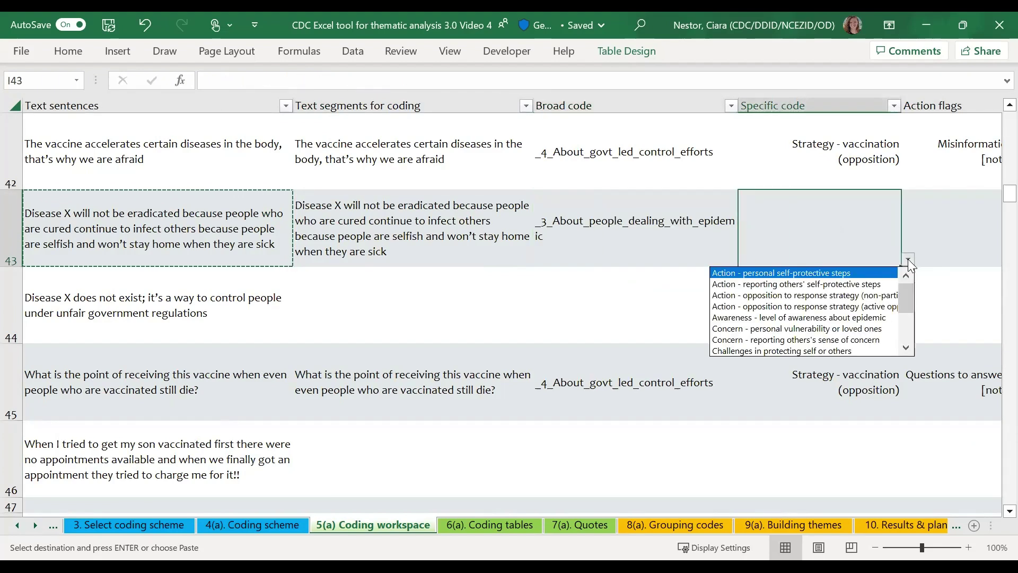
click(855, 348)
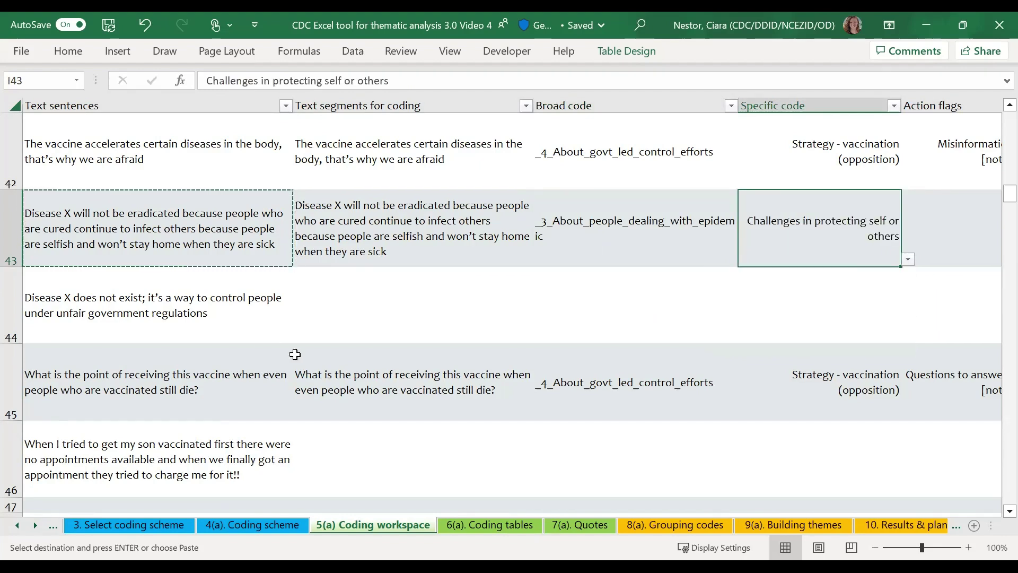
click(177, 297)
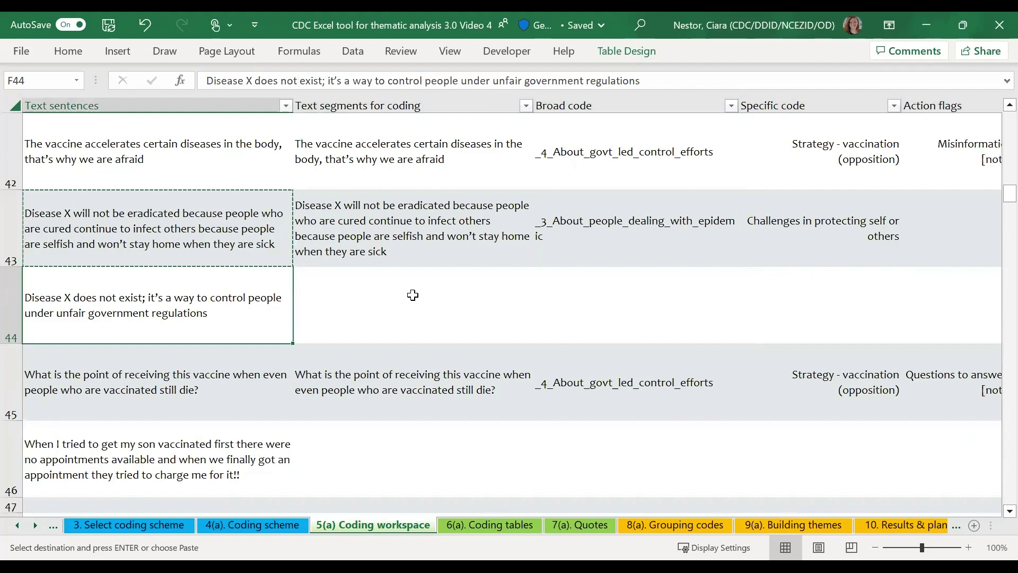
Put only the clause 'Disease X does not exist;' from F44 into G44 as its text segment
double_click(137, 298)
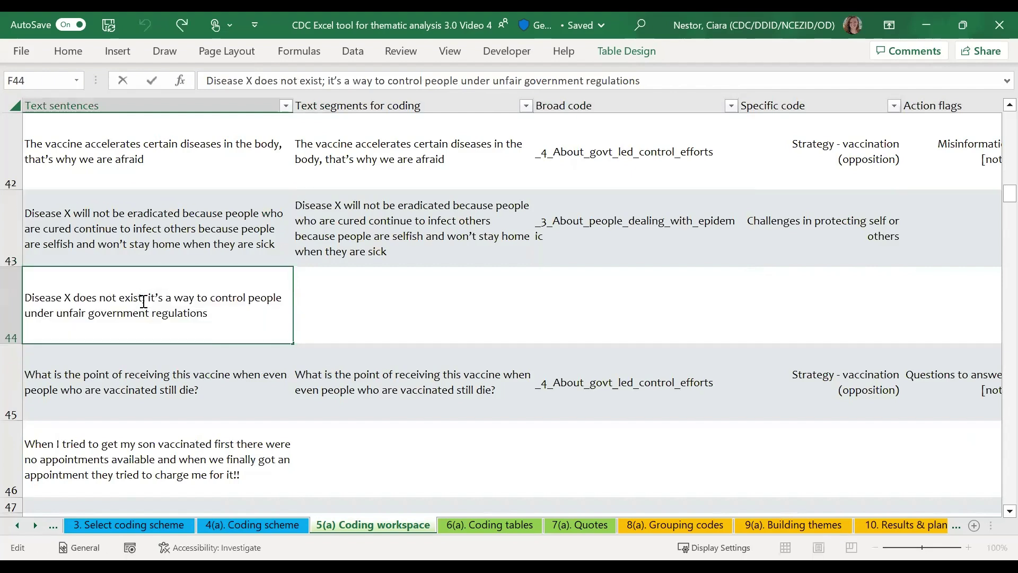
drag(147, 297, 17, 301)
key(ctrl+c)
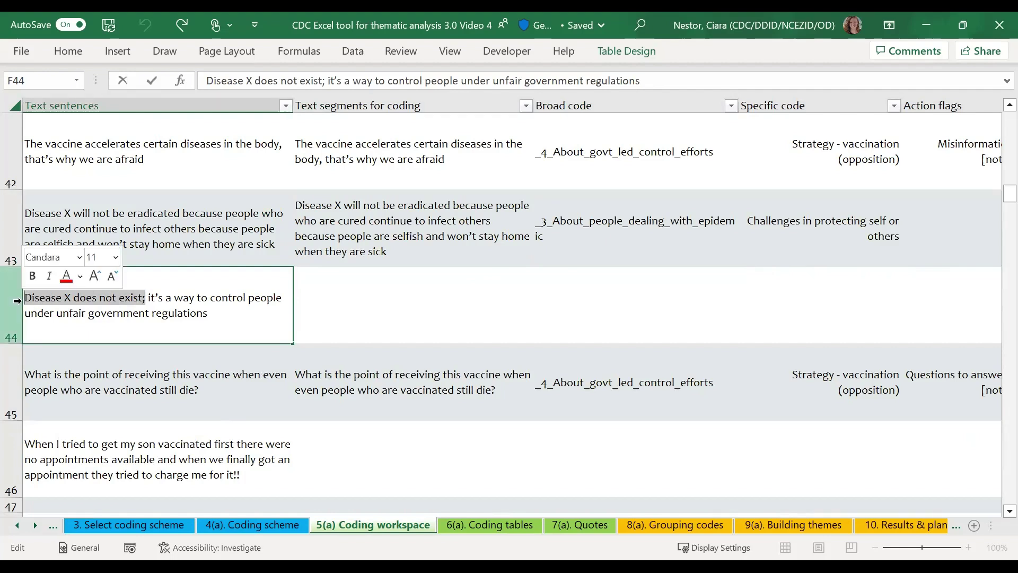
click(393, 297)
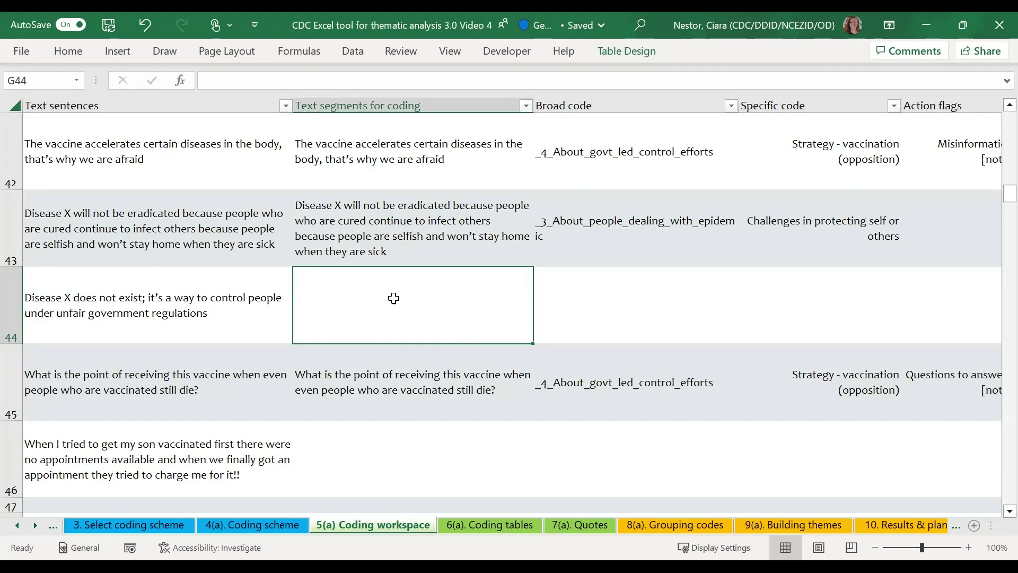
key(ctrl+v)
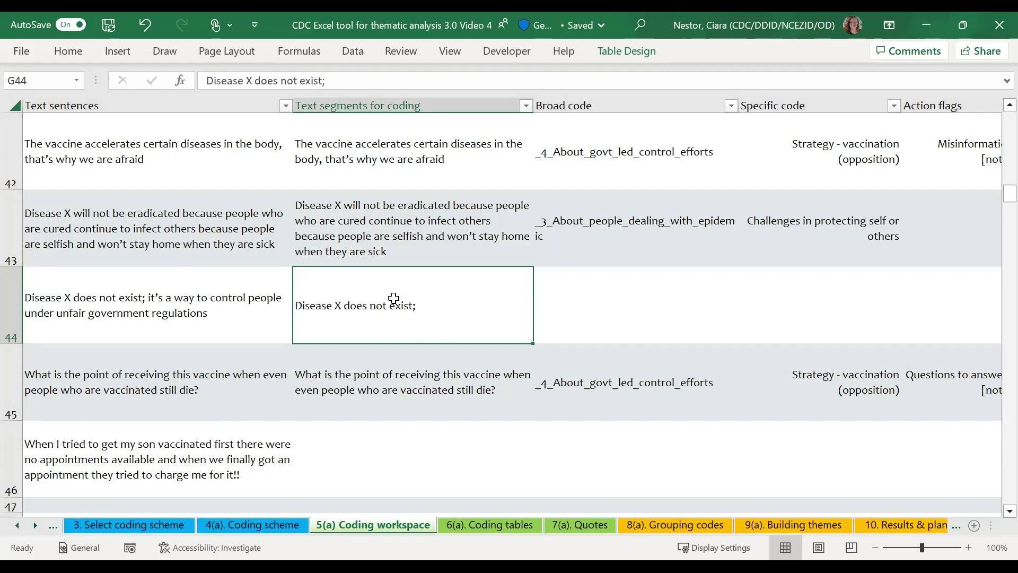
Code row 44 as _1_About_the_disease with specific code Reality of disease (vs. a hoax)
click(638, 285)
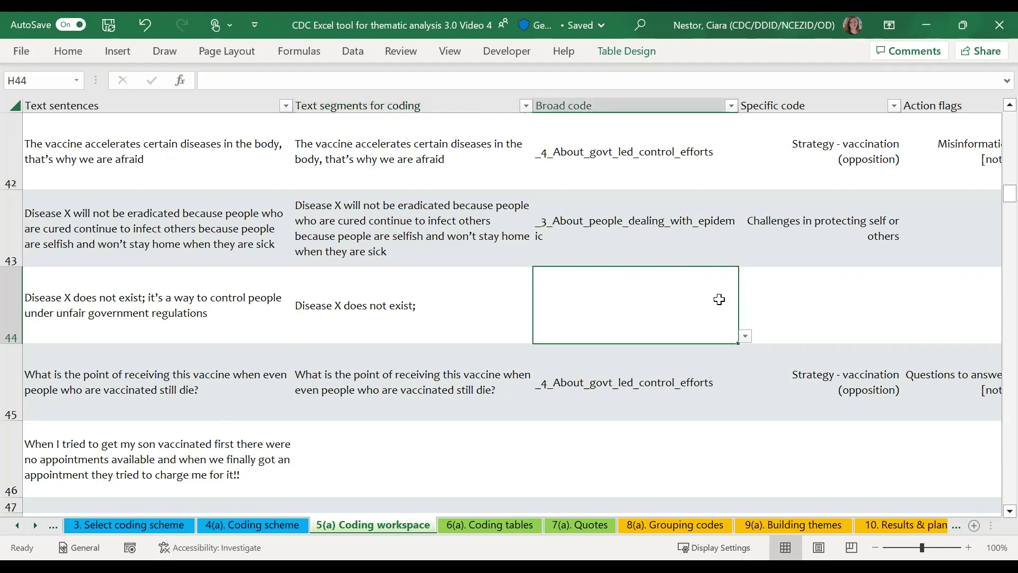
click(745, 336)
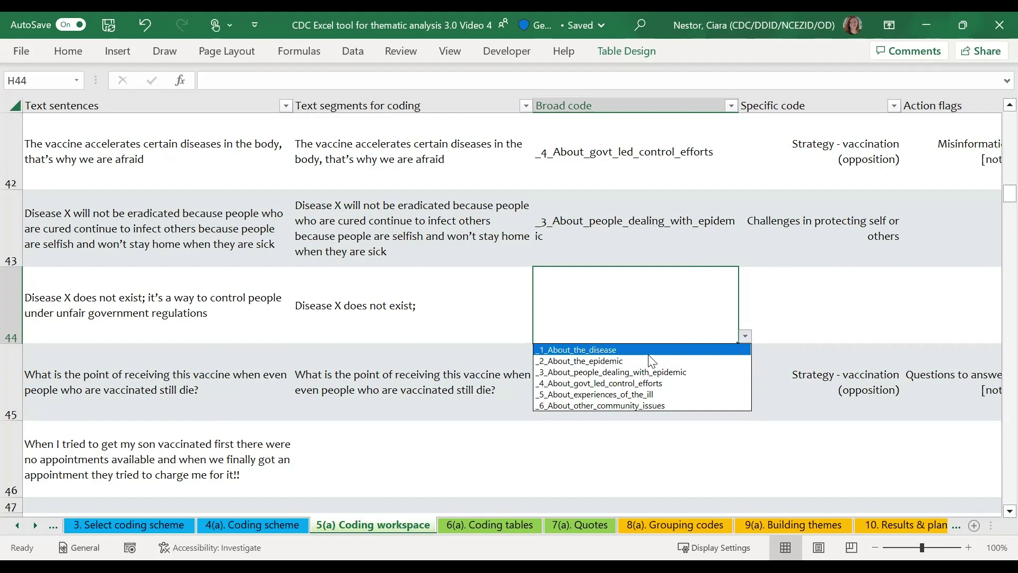
click(662, 350)
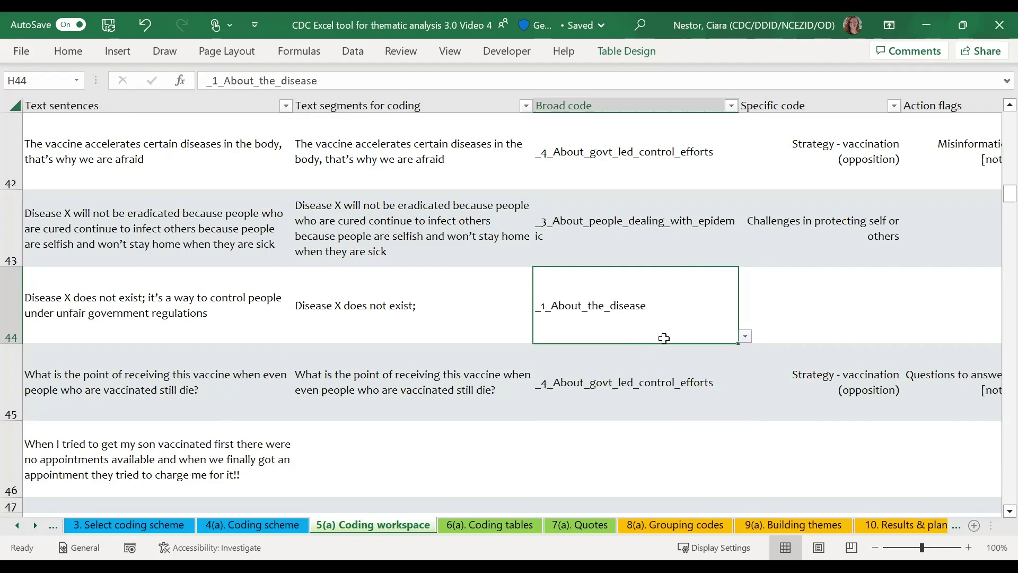
click(822, 305)
click(908, 336)
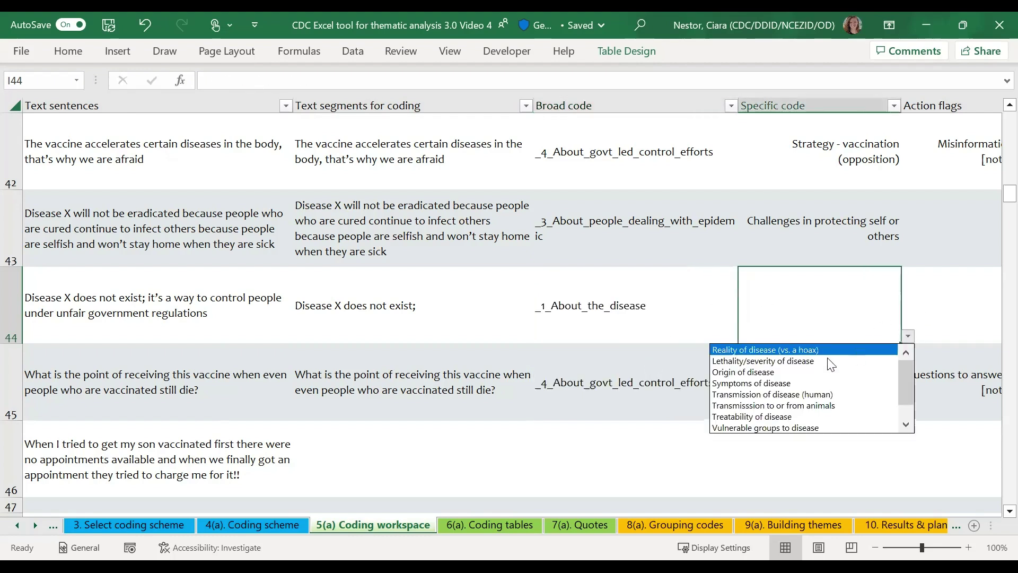
click(827, 350)
click(950, 291)
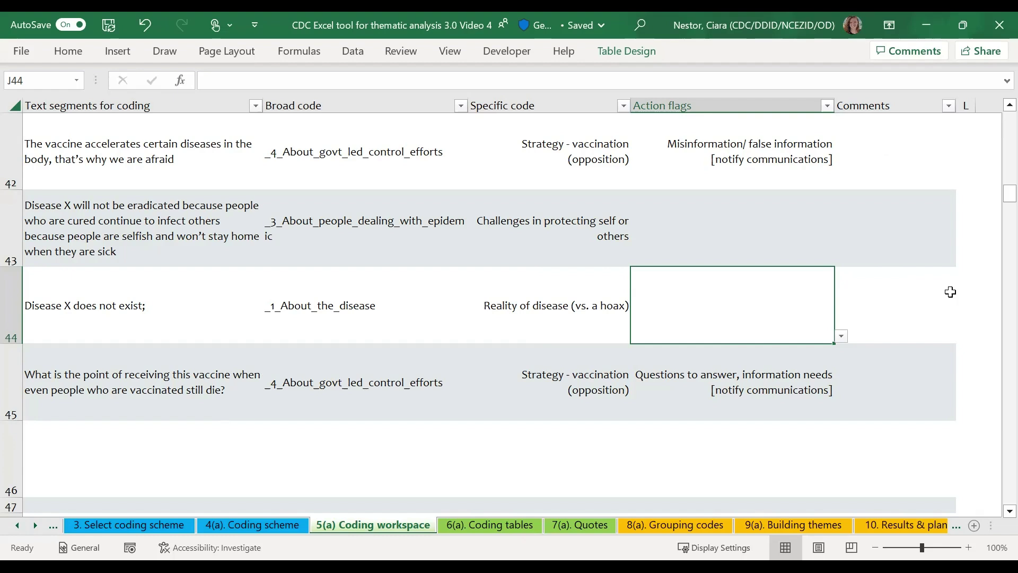
Flag row 44 as Misinformation/ false information [notify communications]
click(841, 335)
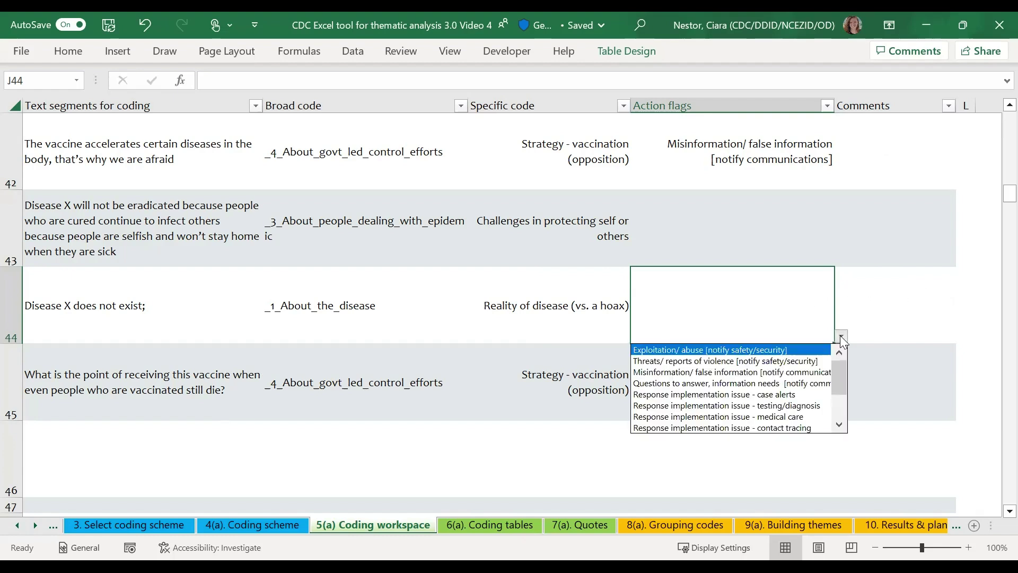
click(798, 371)
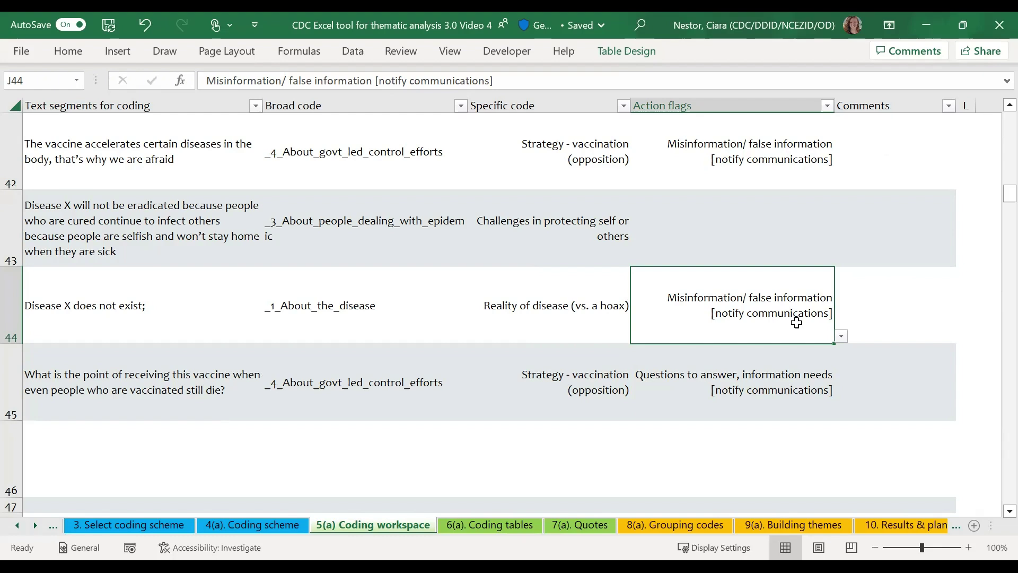
key(Tab)
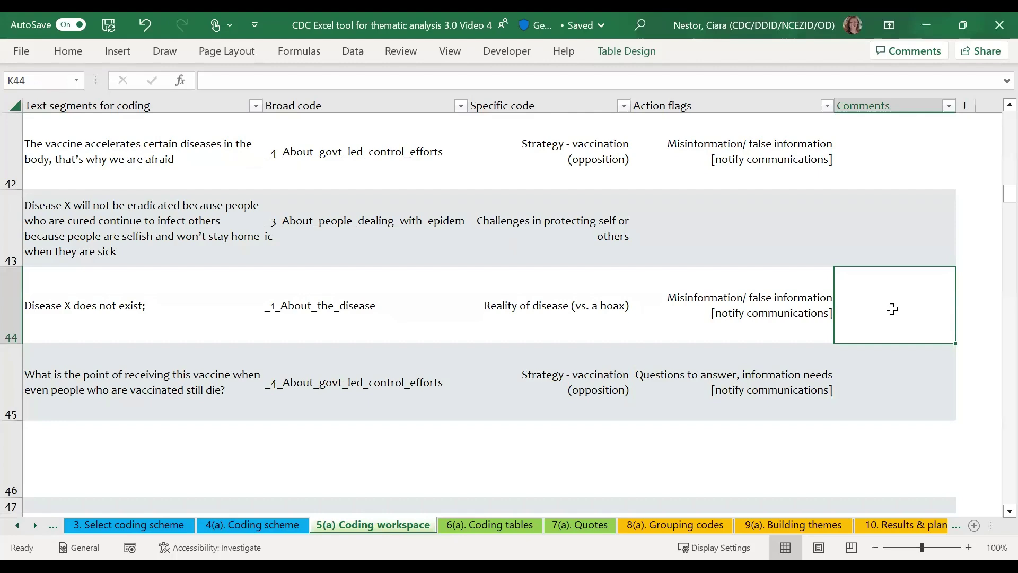
key(Left)
key(Left)
key(Left)
key(Left)
key(Left)
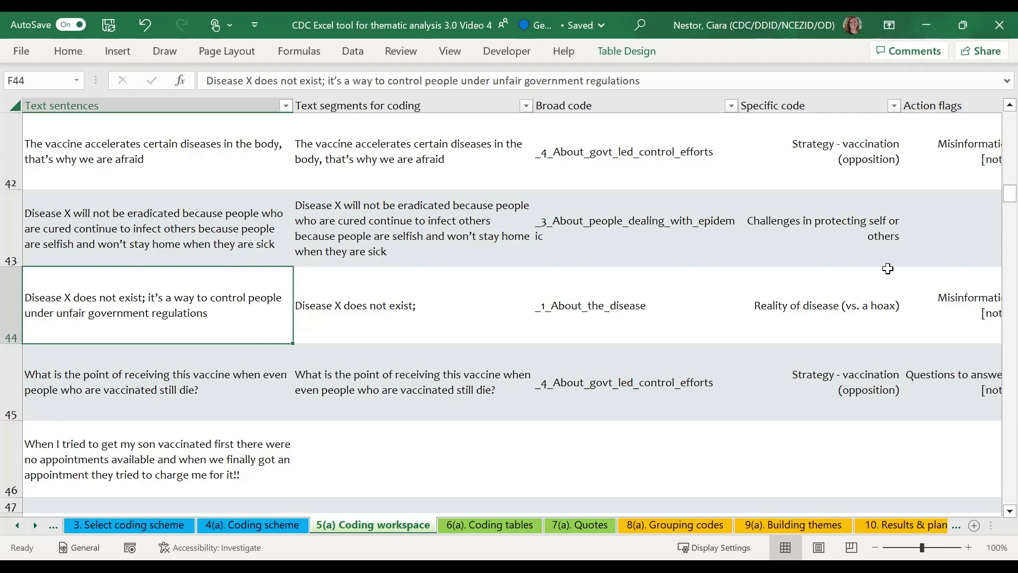
click(11, 385)
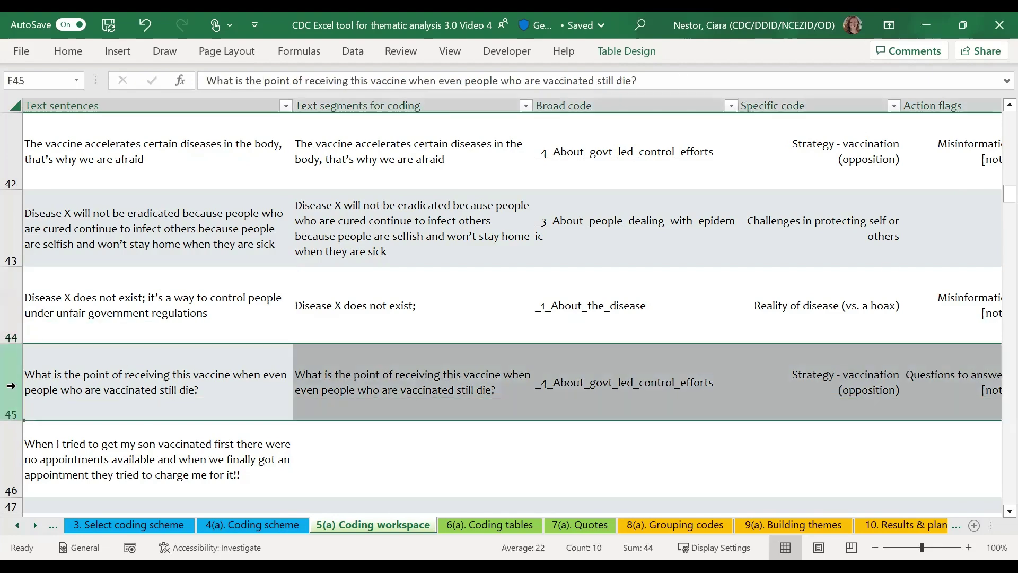
Insert a blank row at row 45
right_click(11, 385)
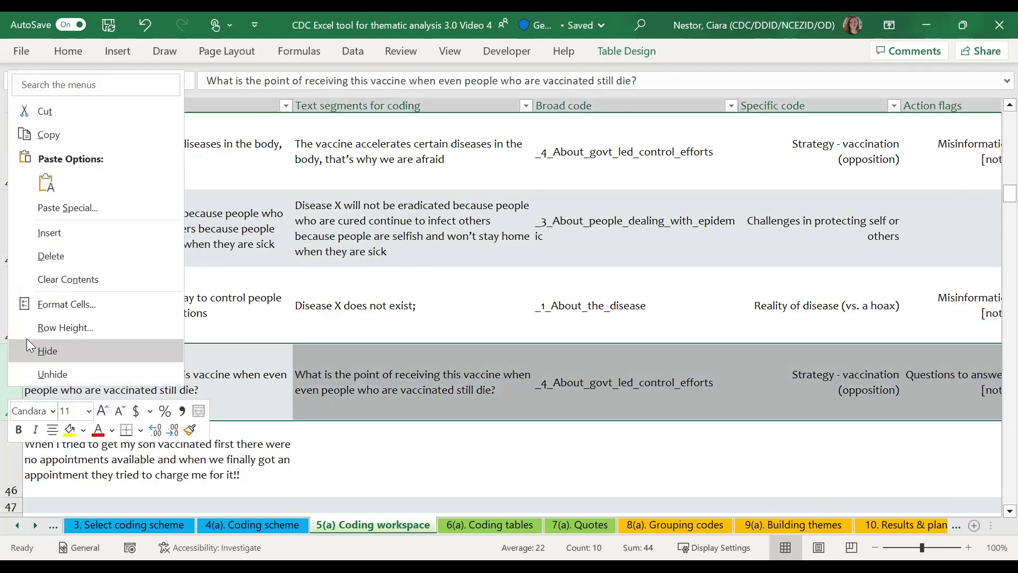
click(63, 233)
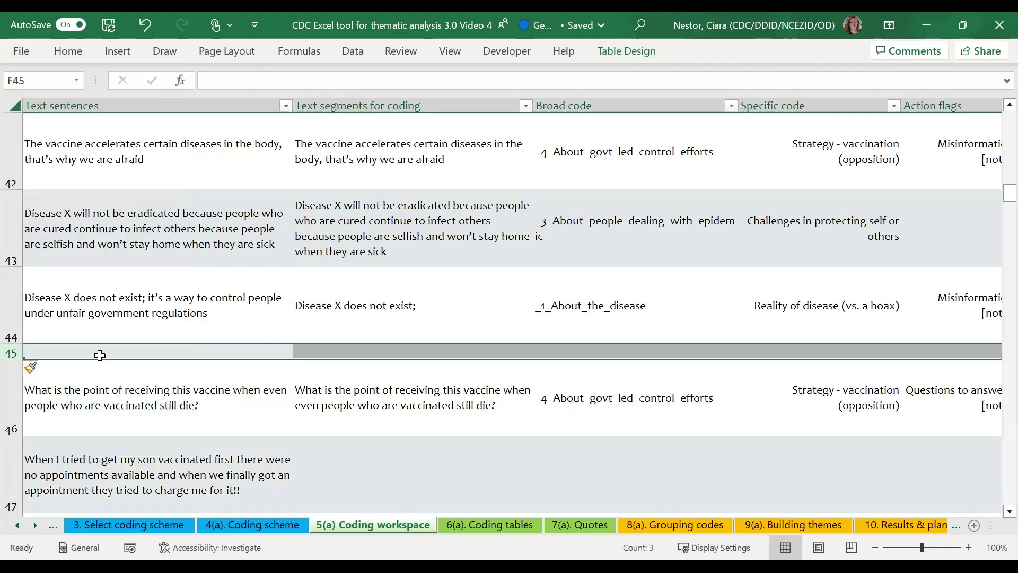
click(99, 355)
Duplicate row 44's file ID, section heading and Disease X sentence into the new row 45
key(Left)
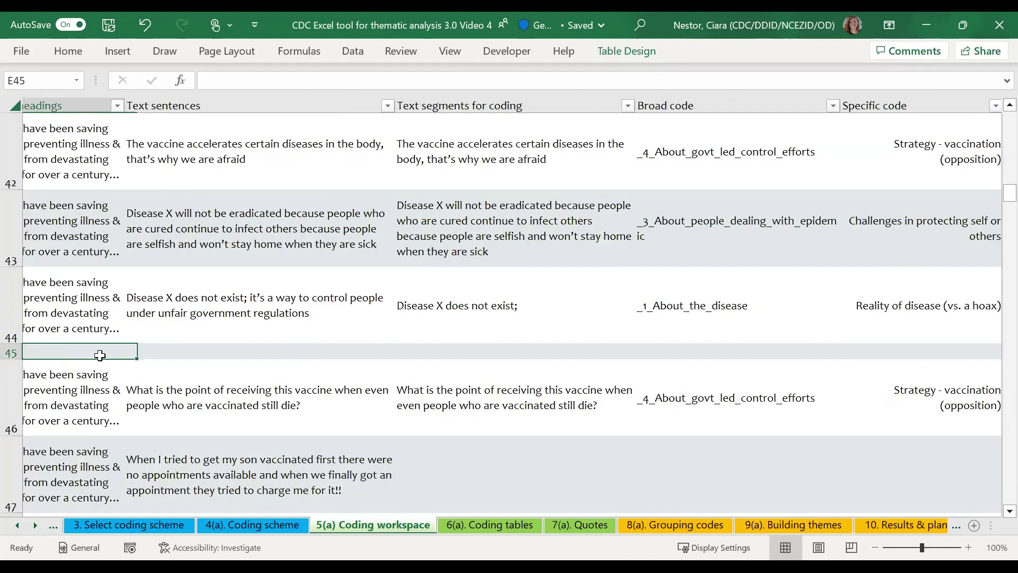
key(Left)
key(Up)
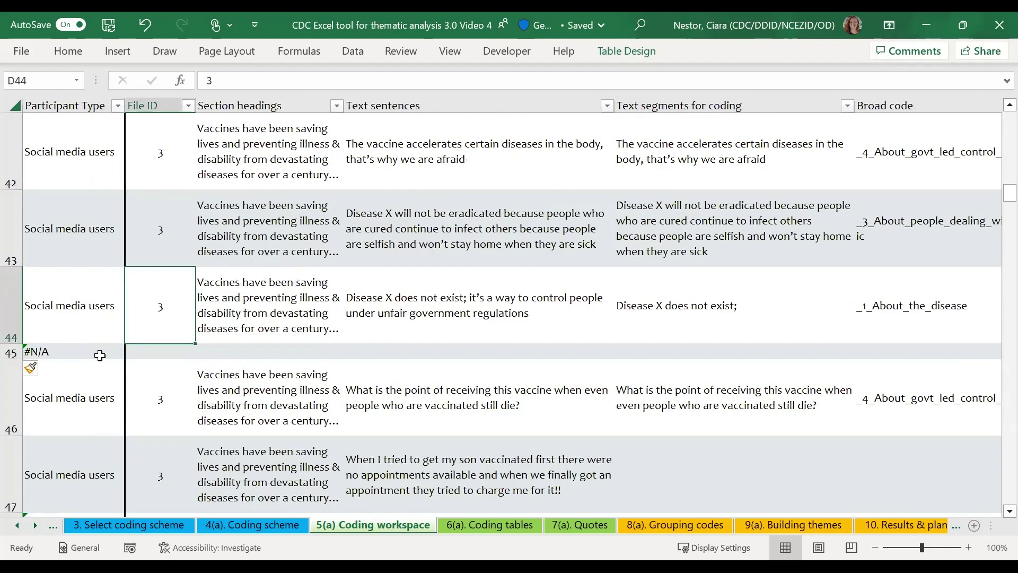
key(shift+Right)
key(shift+Right)
key(shift+Down)
key(ctrl+c)
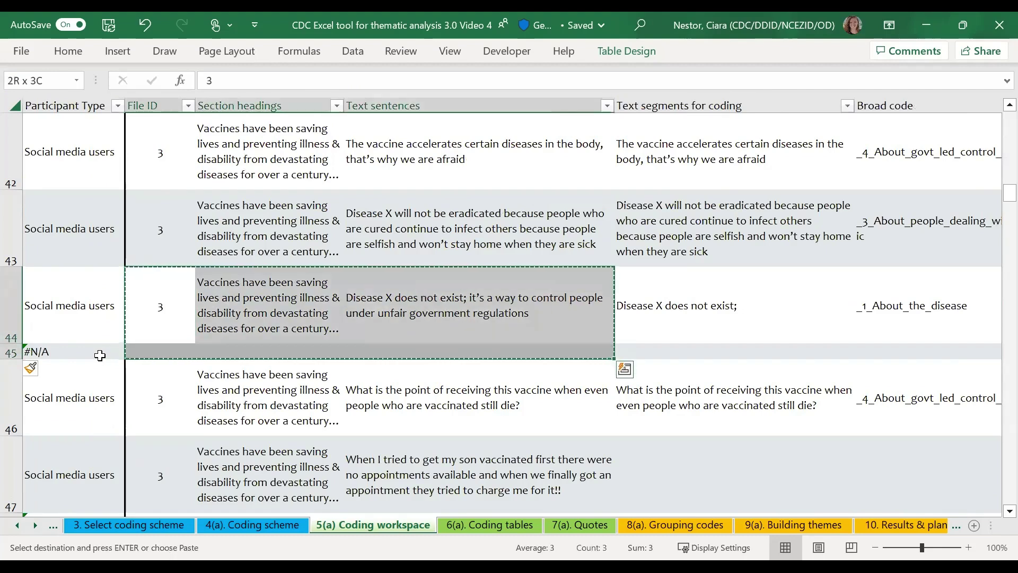
key(Down)
key(ctrl+shift+plus)
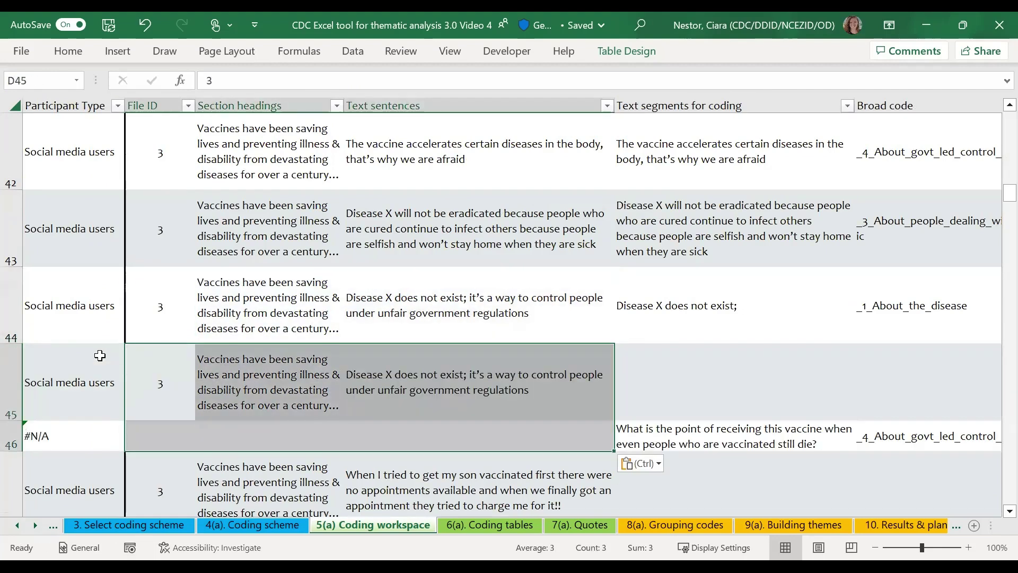
key(Up)
key(Down)
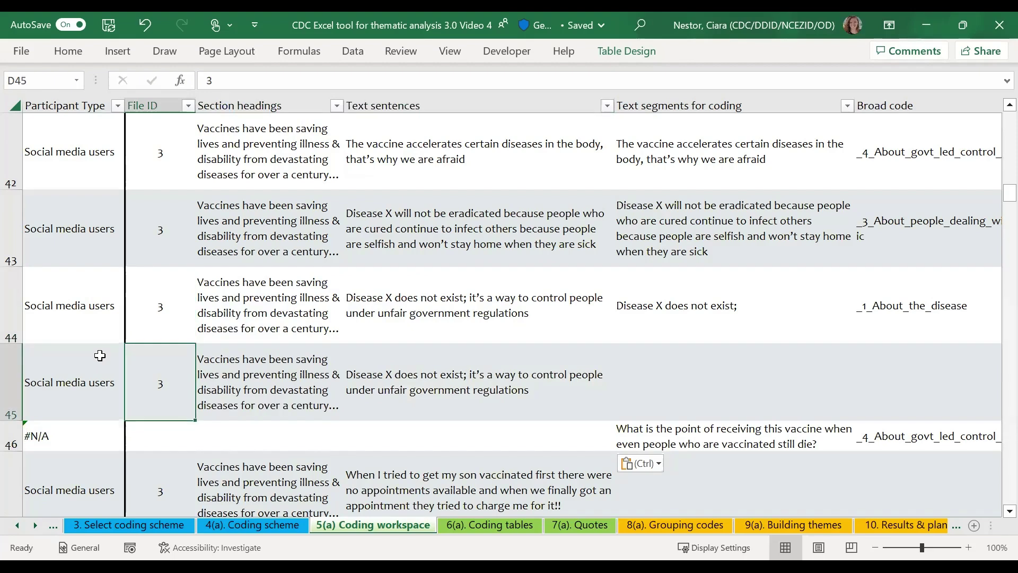
key(Right)
key(Right)
key(Right)
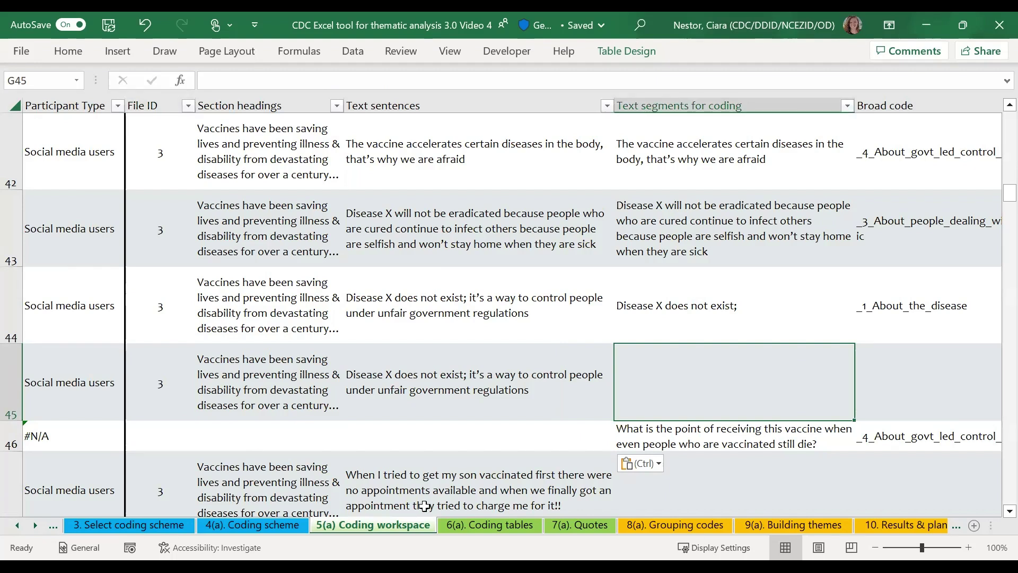
Put the sentence's second clause, starting with "it's", into G45 as row 45's text segment
double_click(573, 392)
drag(544, 390, 470, 375)
key(ctrl+c)
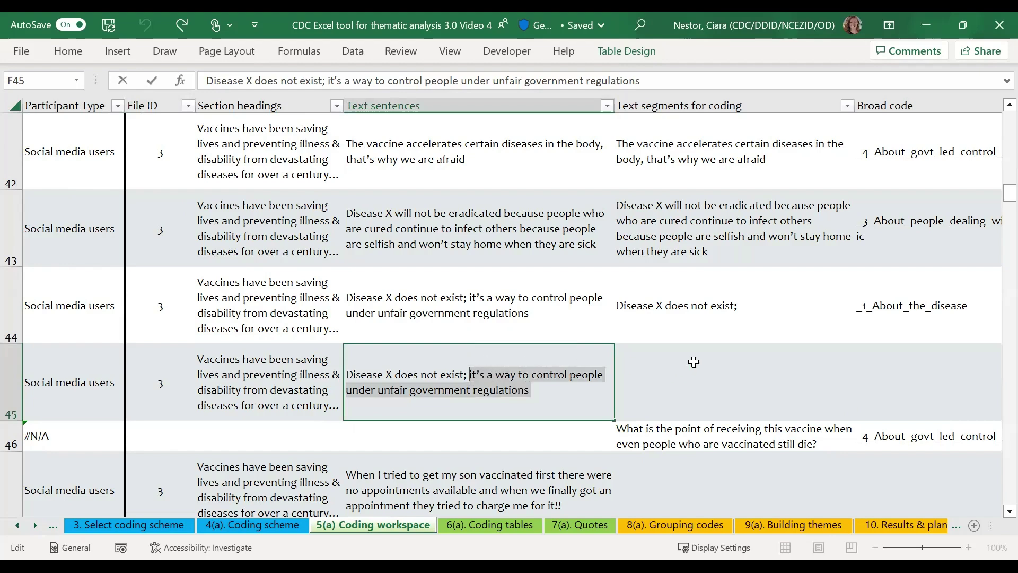
click(695, 361)
key(ctrl+v)
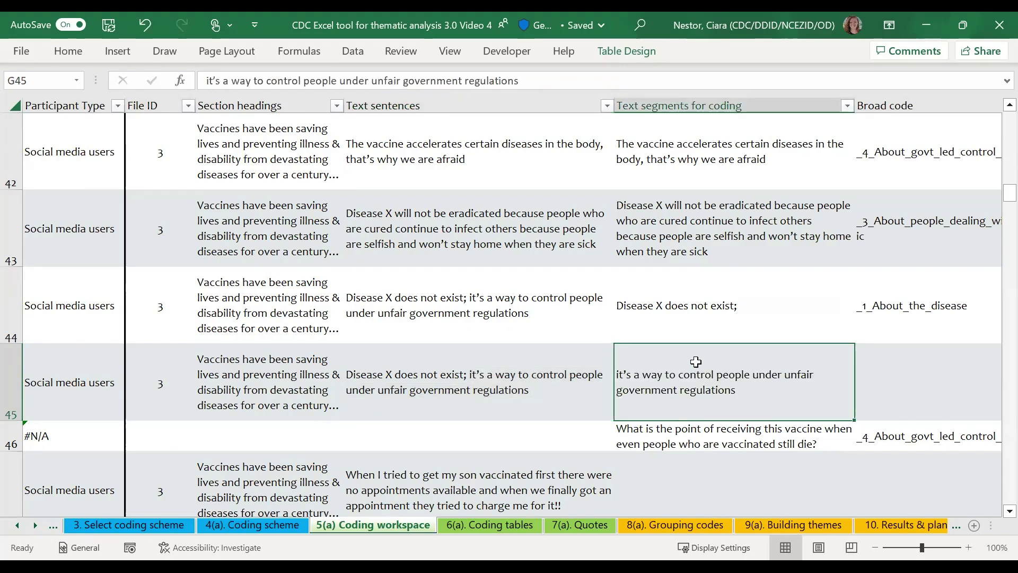
key(Right)
key(Right)
key(Left)
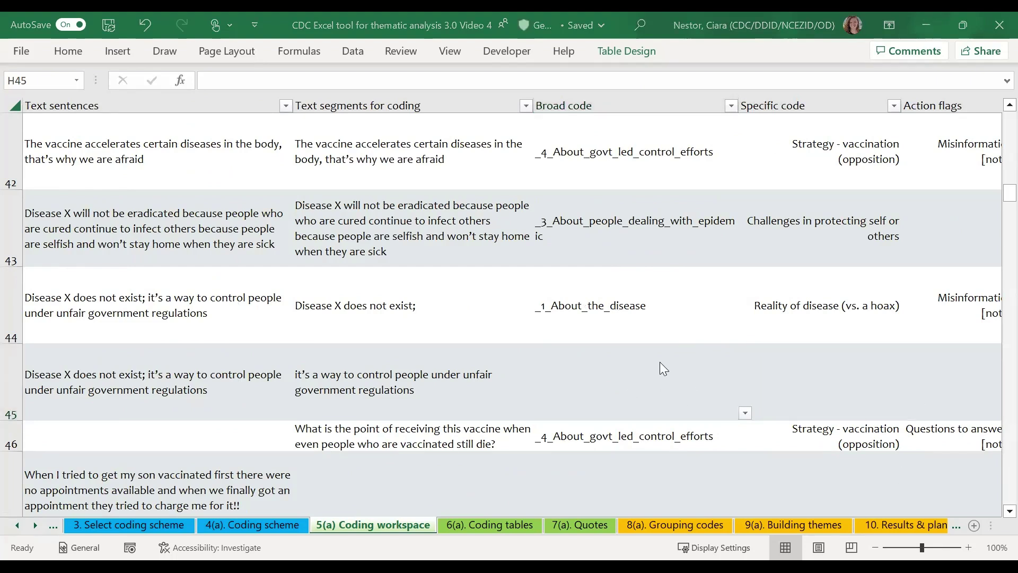
Code row 45 as _4_About_govt_led_control_efforts with Motivation - using epidemic for political gain
click(746, 413)
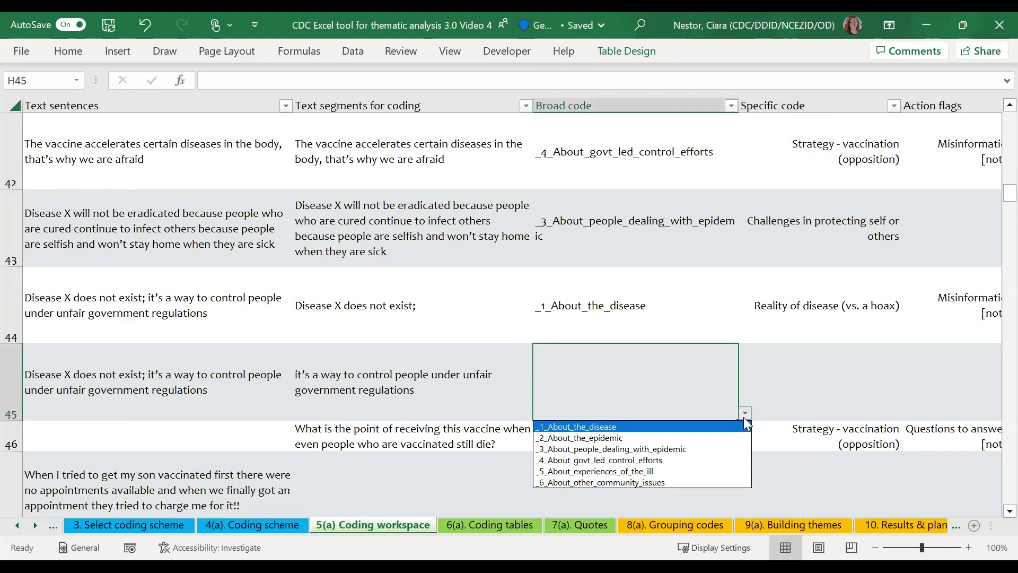
click(635, 459)
click(831, 375)
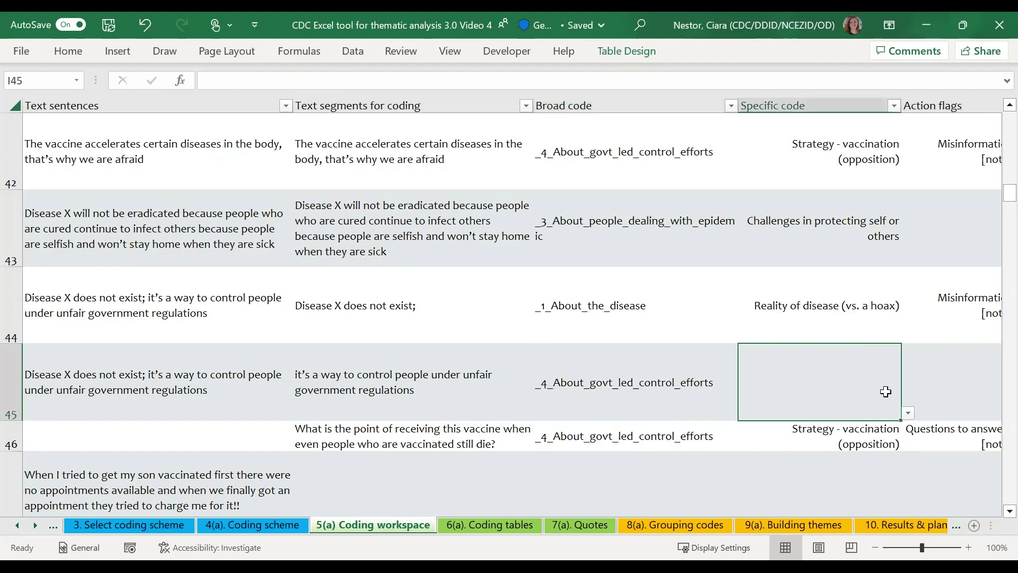
click(908, 413)
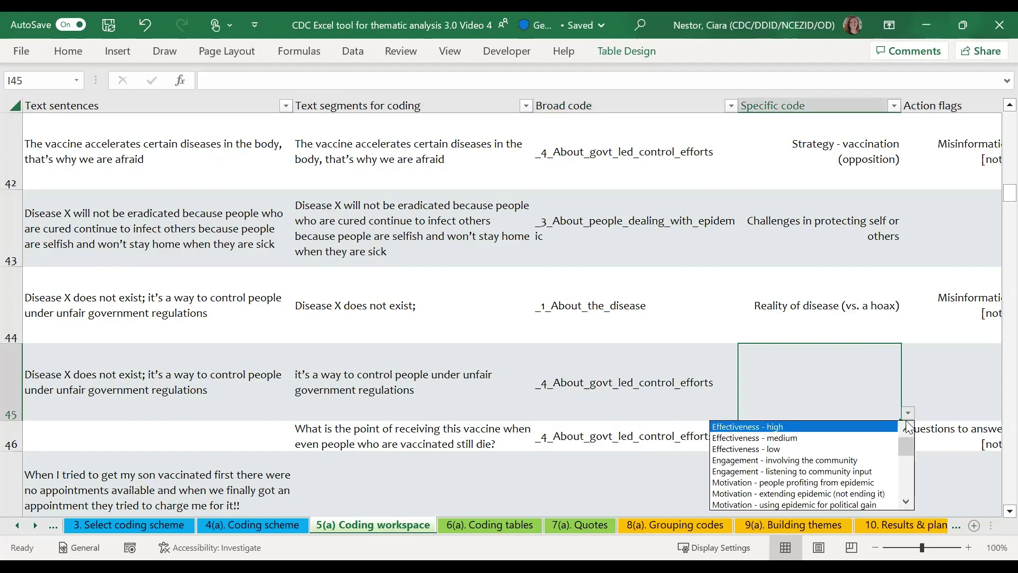
click(842, 504)
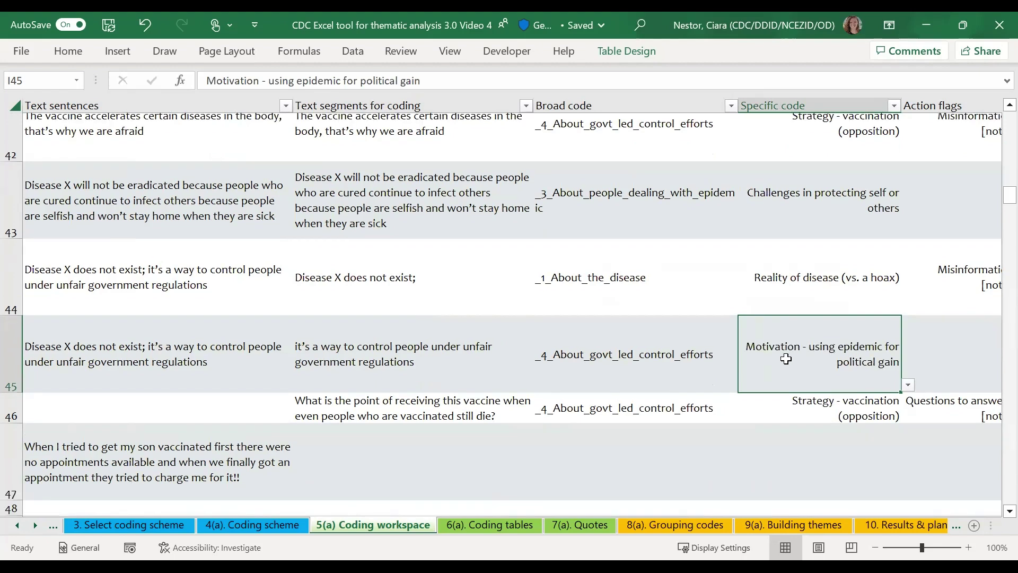
Copy row 47's vaccine appointment sentence from F47 into its text segment cell G47
scroll(212, 371, down, 1)
click(215, 359)
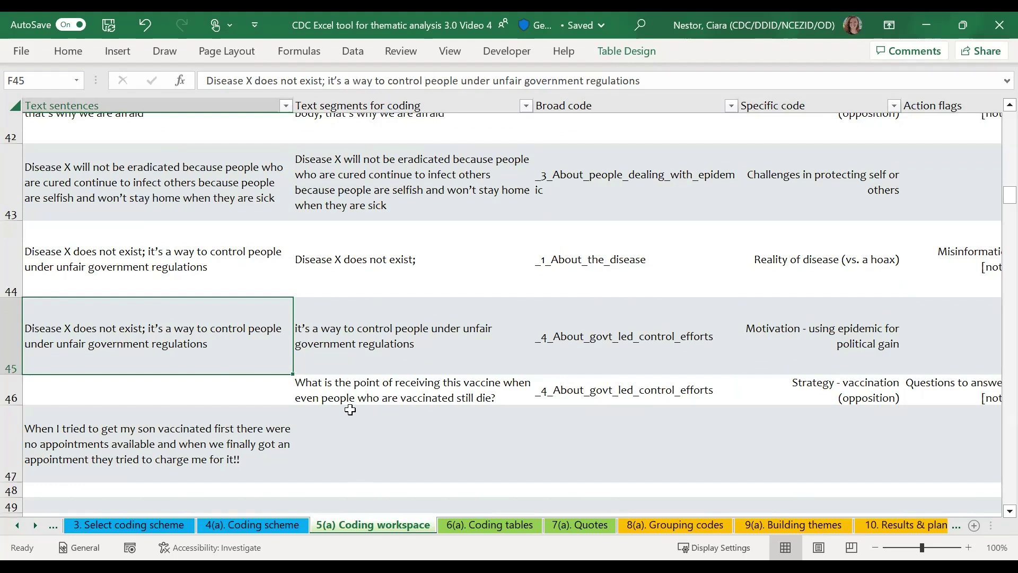
click(240, 446)
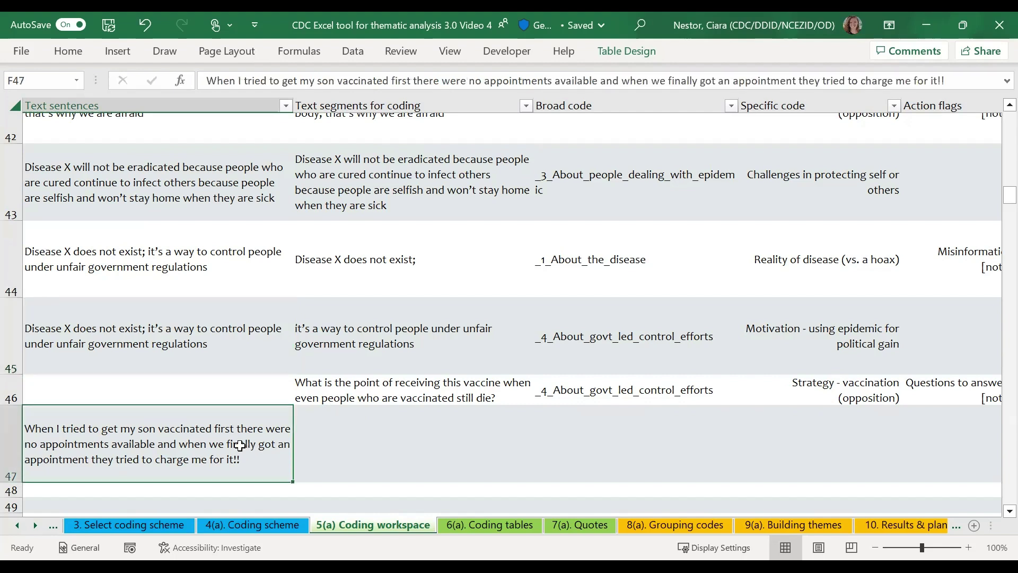
scroll(240, 445, down, 2)
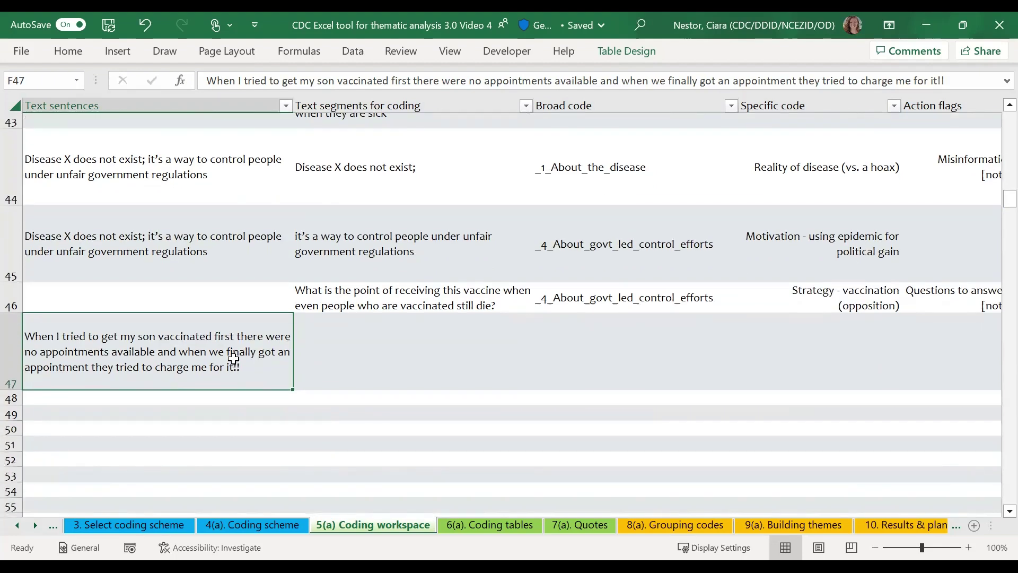
key(ctrl+c)
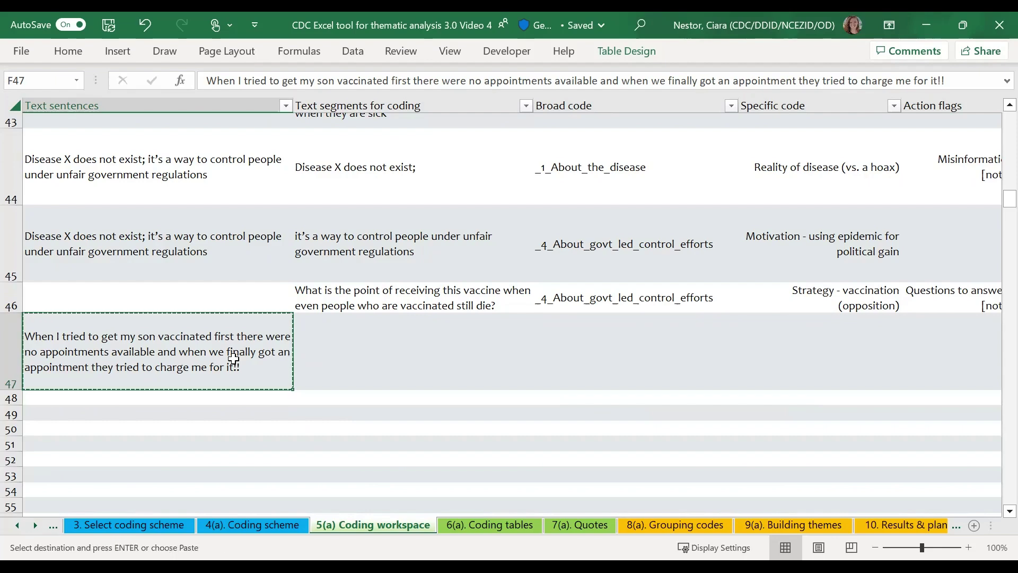
key(Right)
key(ctrl+v)
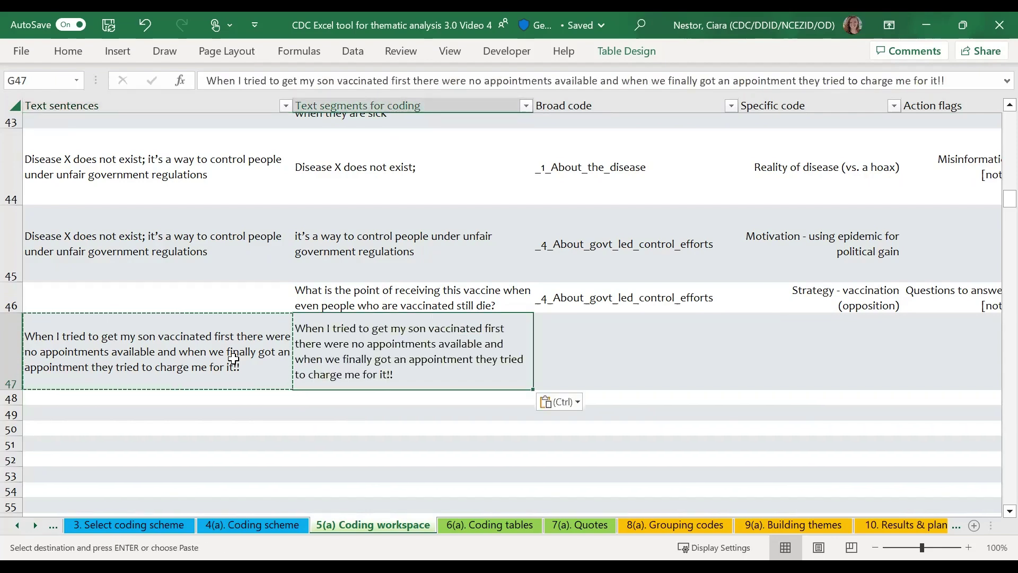
key(Right)
Code row 47 as _3_About_people_dealing_with_epidemic with Challenges in protecting self or others
scroll(367, 239, up, 1)
scroll(745, 340, down, 2)
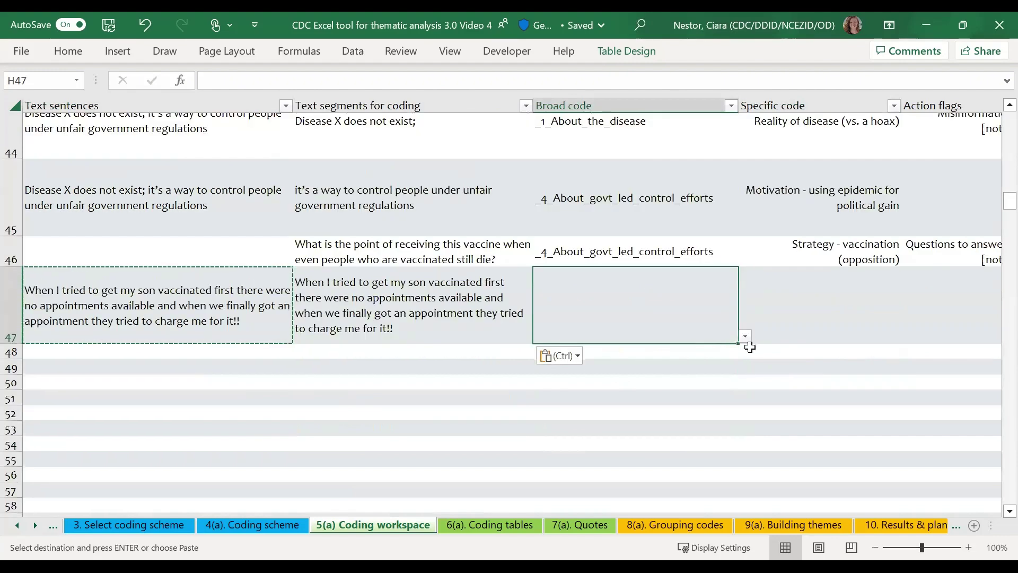
click(746, 336)
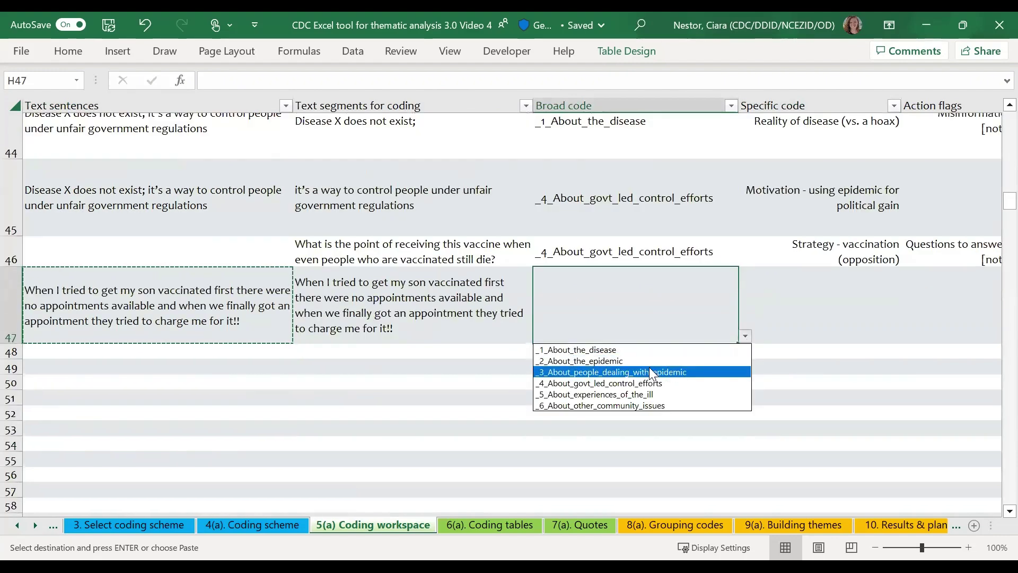
click(746, 336)
click(825, 318)
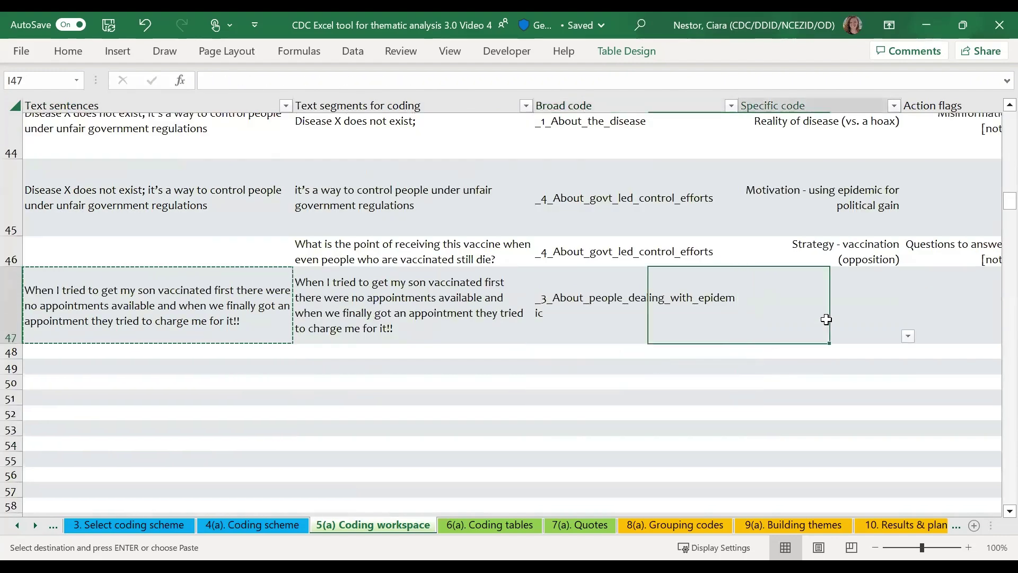
click(908, 336)
click(827, 428)
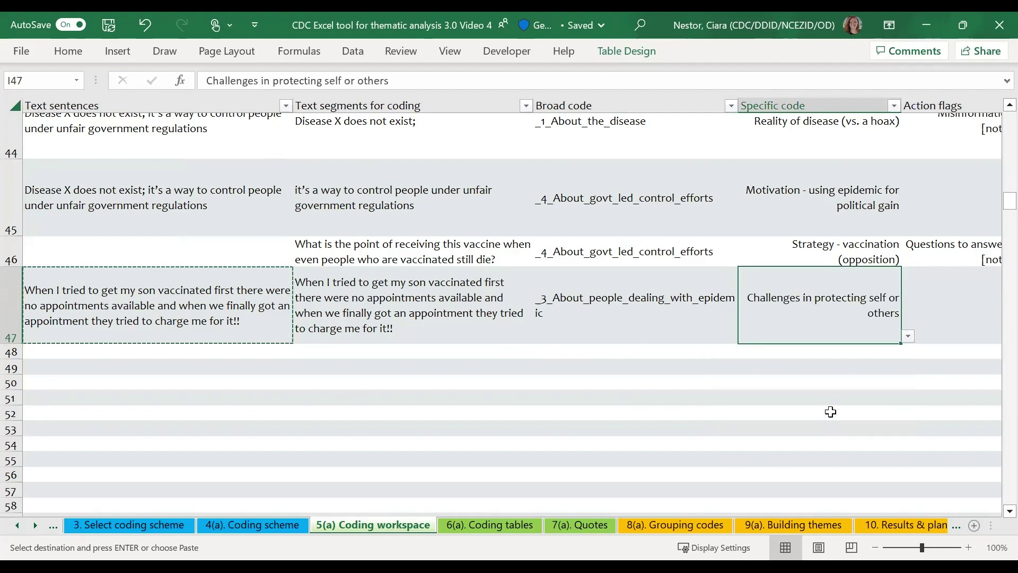
click(11, 309)
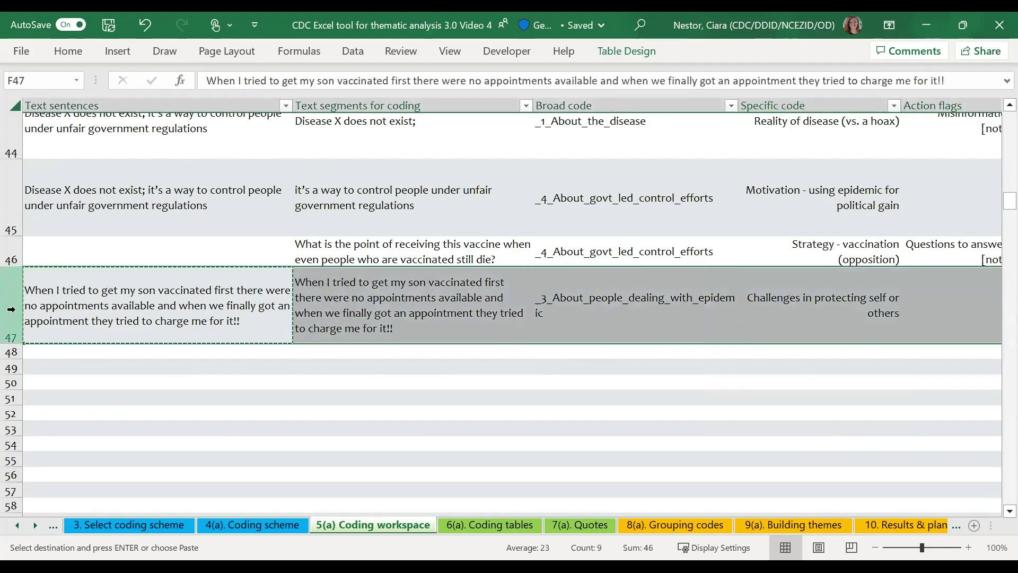
Insert a new row 47 above the appointment sentence and copy row 48's D–G cells into it
right_click(11, 309)
click(71, 406)
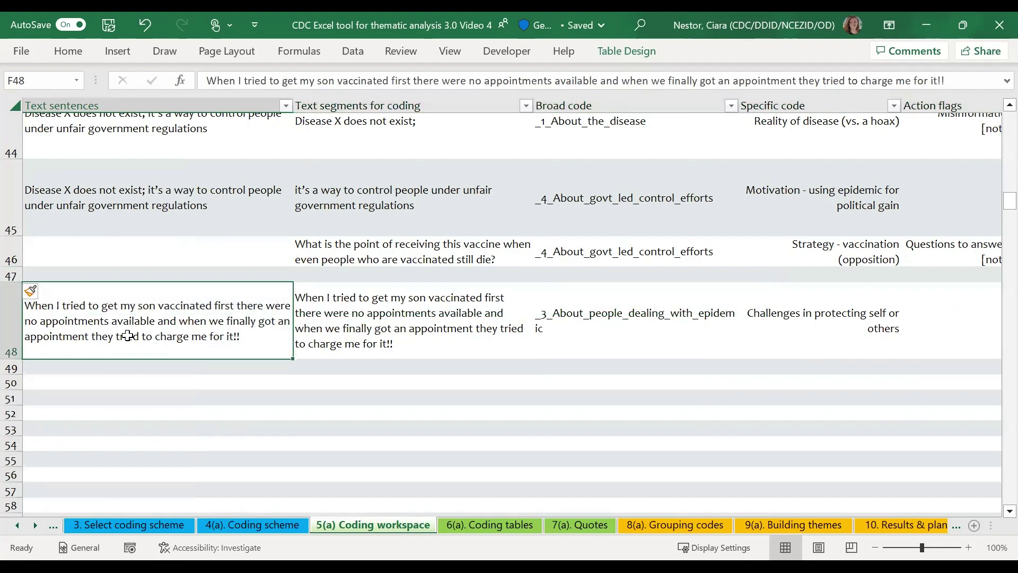
key(Left)
key(Left)
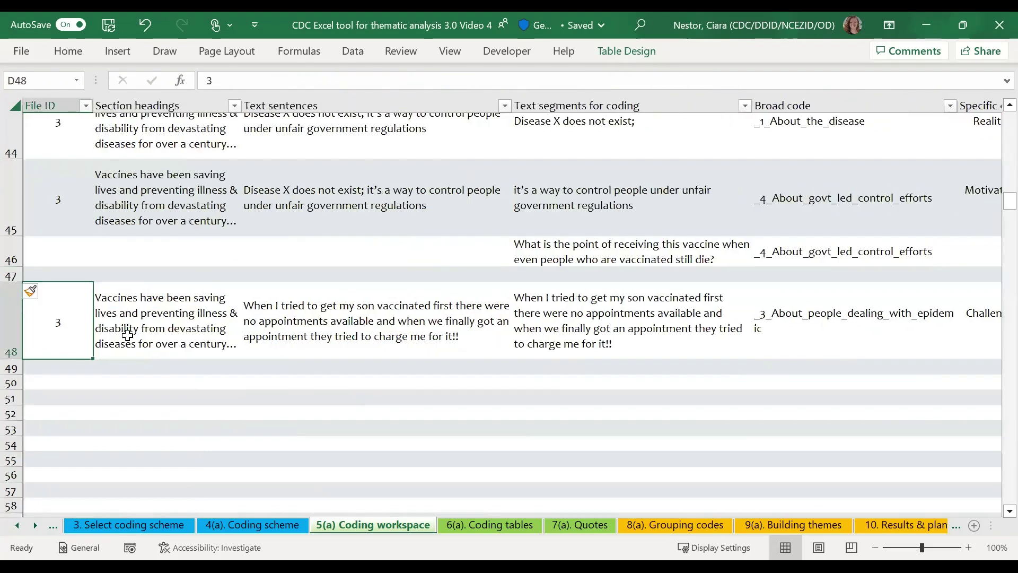
key(shift+Right)
key(shift+Right)
key(shift+Right)
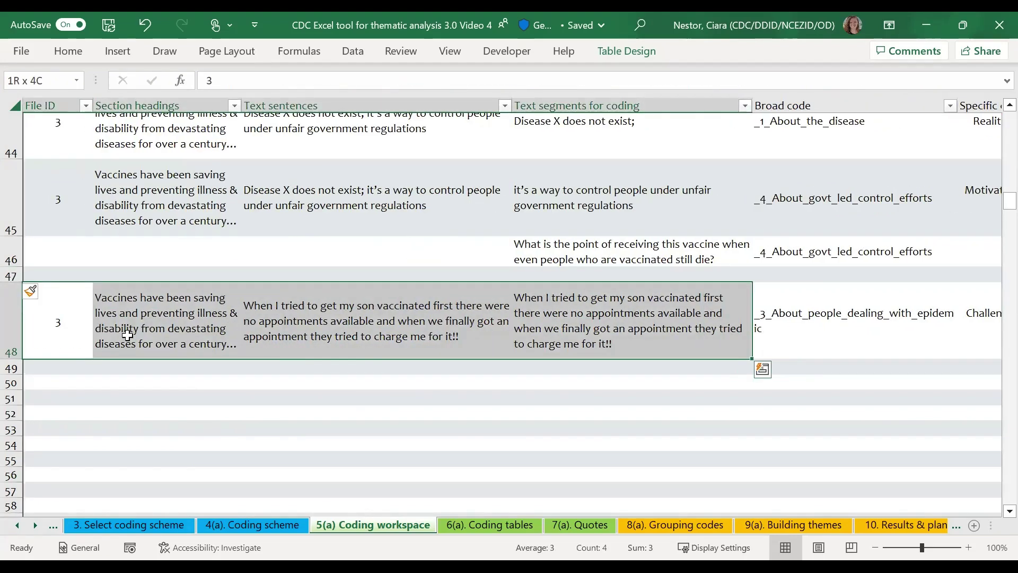
key(ctrl+c)
key(Up)
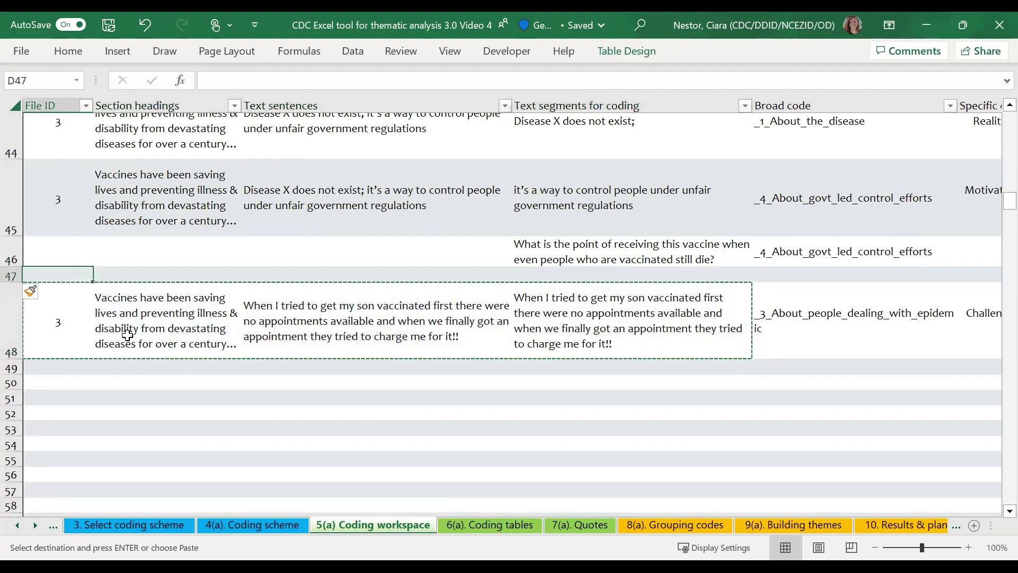
key(ctrl+v)
key(Right)
key(Right)
key(Right)
key(Right)
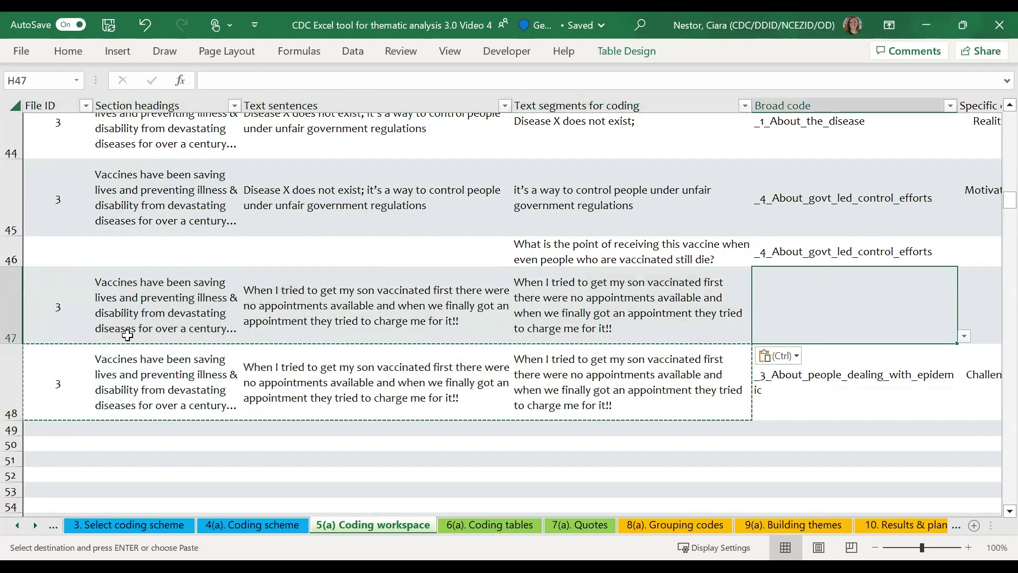
Set row 47's broad code to _4_About_govt_led_control_efforts
click(963, 337)
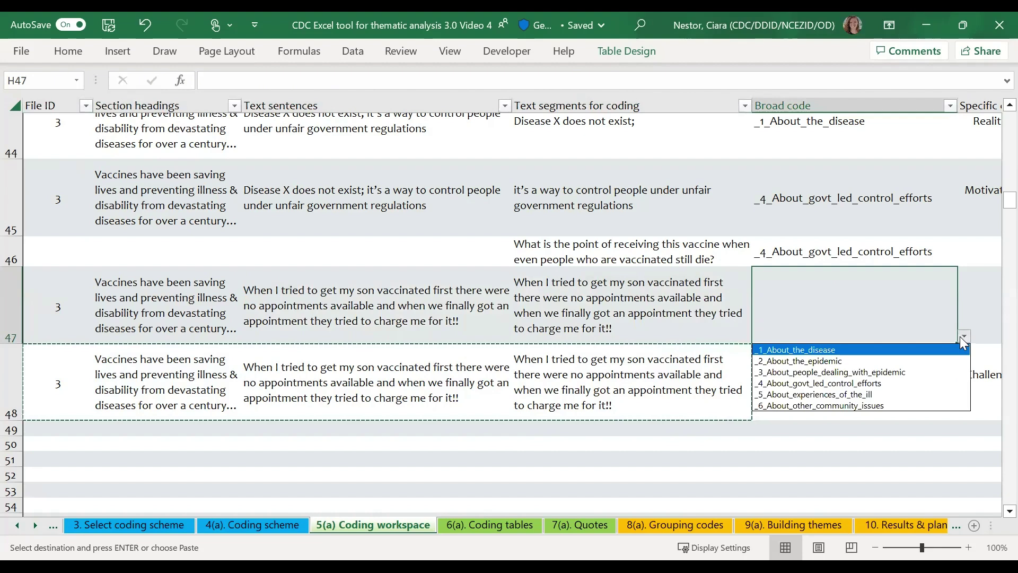
click(869, 385)
click(960, 300)
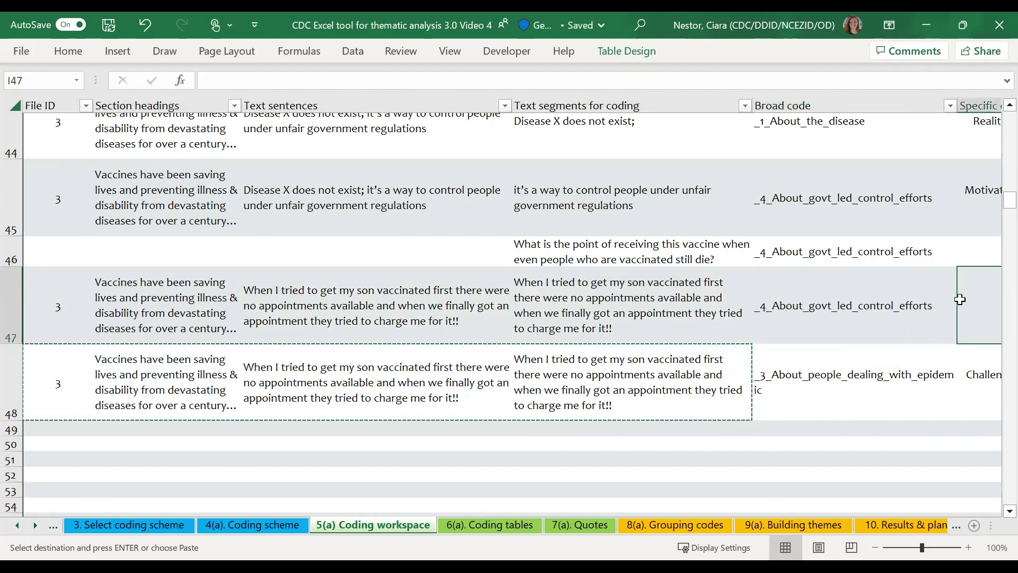
key(Right)
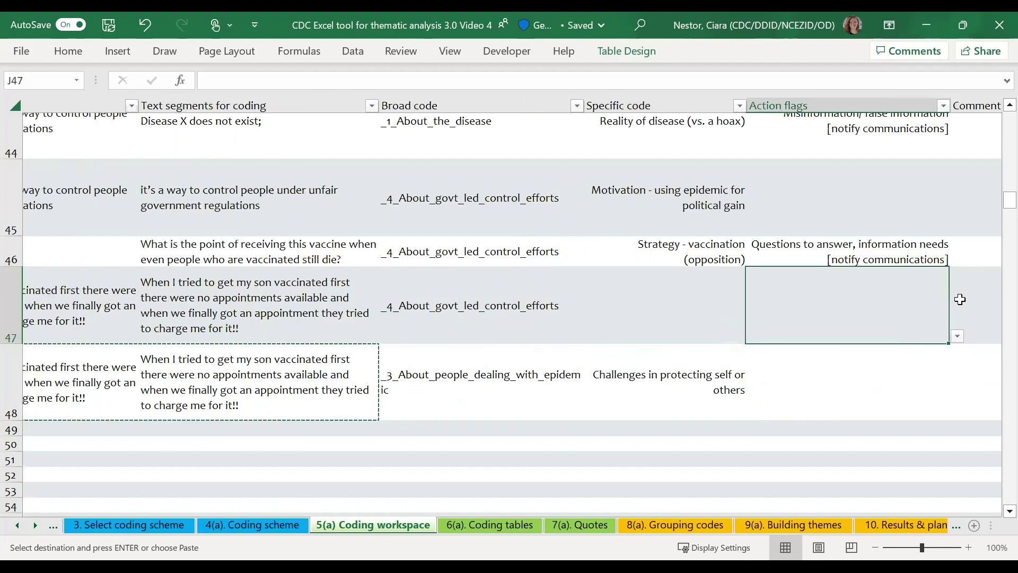
key(Left)
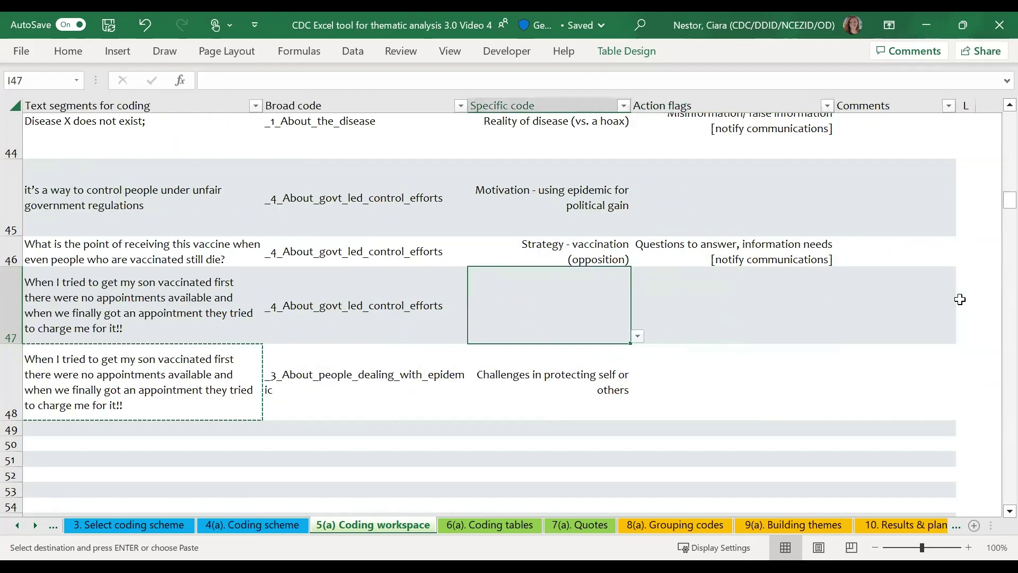
Set row 47's specific code to Strategy - vaccination (demand)
click(637, 339)
scroll(632, 381, down, 6)
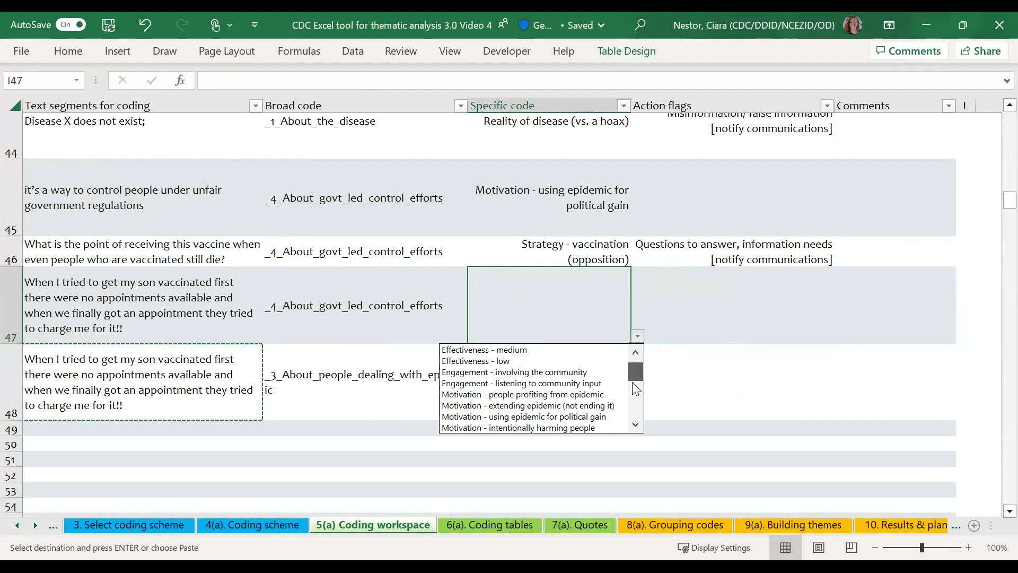
click(581, 390)
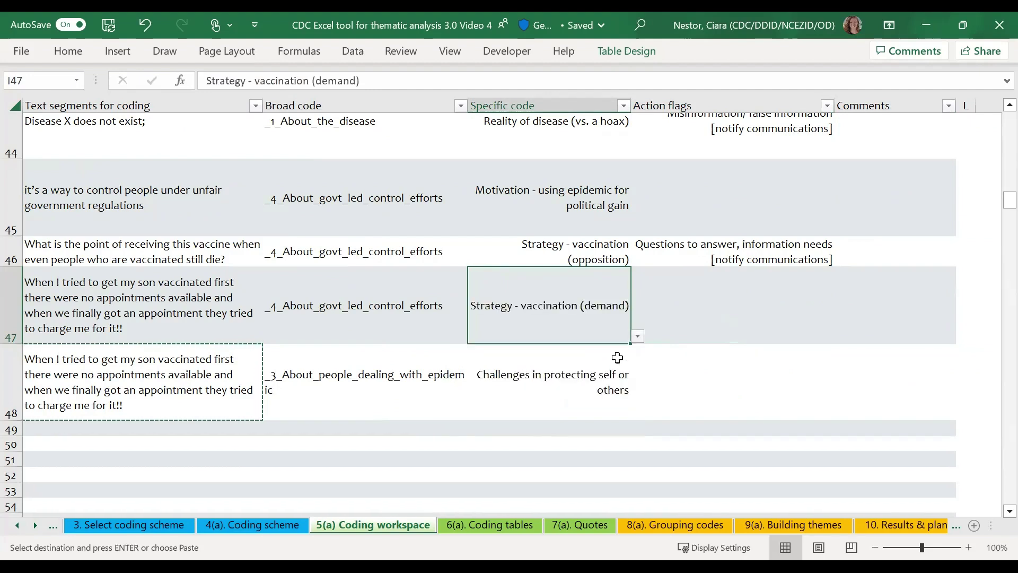
click(720, 307)
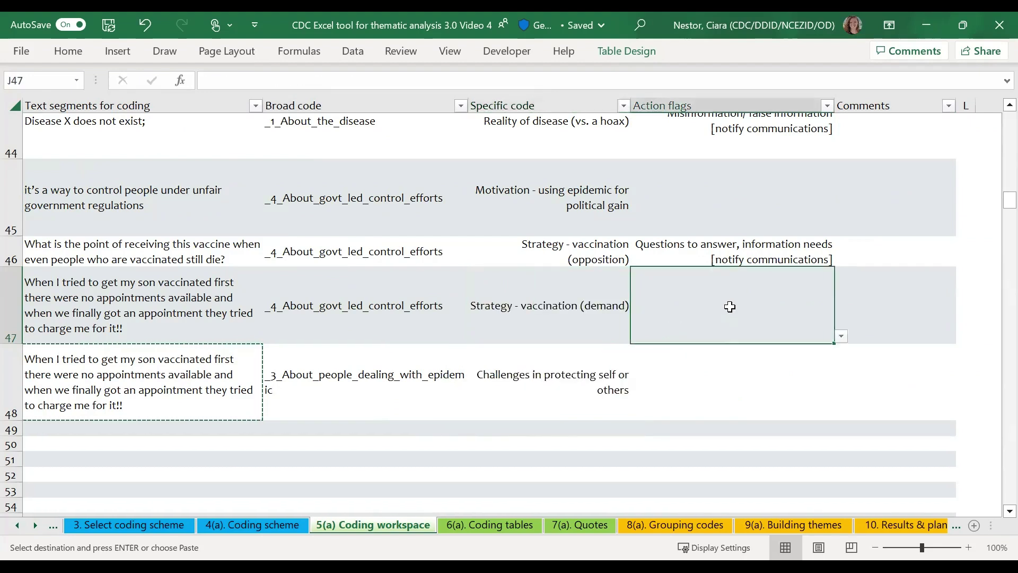
click(536, 326)
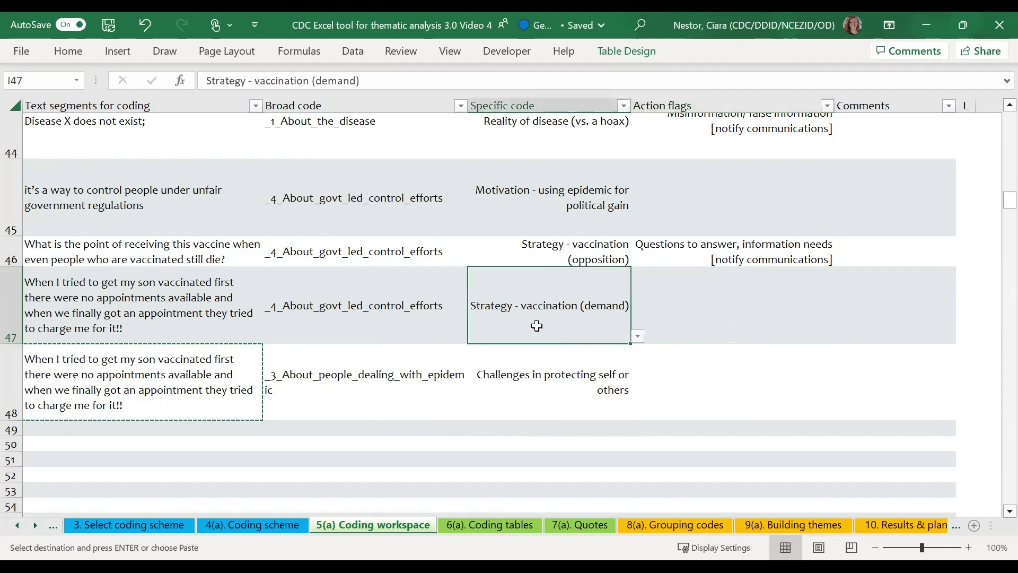